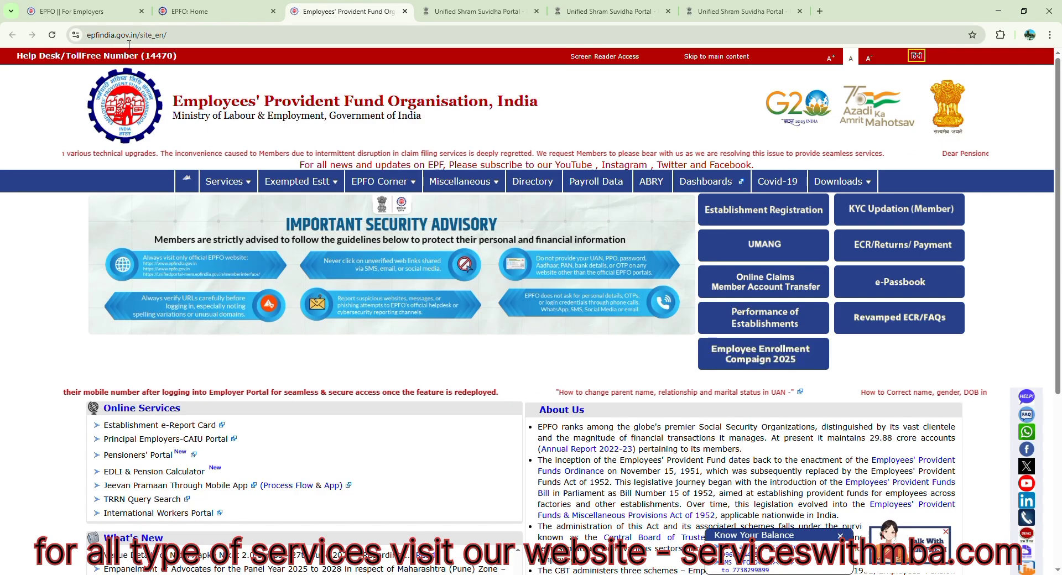
- Open Establishment Registration from the EPFO website and bring up the Shram Suvidha sign-up form
left_click(122, 40)
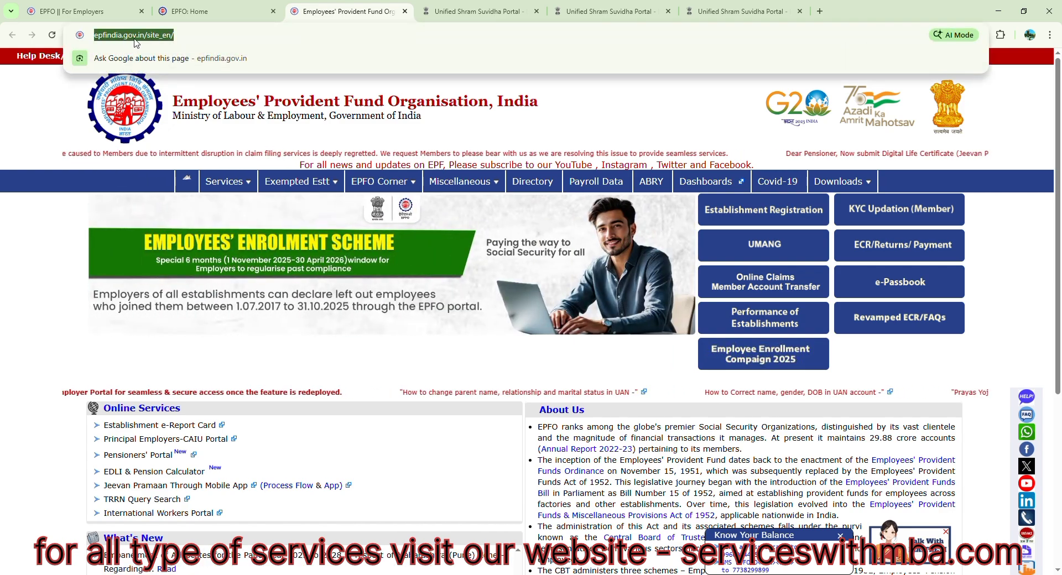
left_click(501, 143)
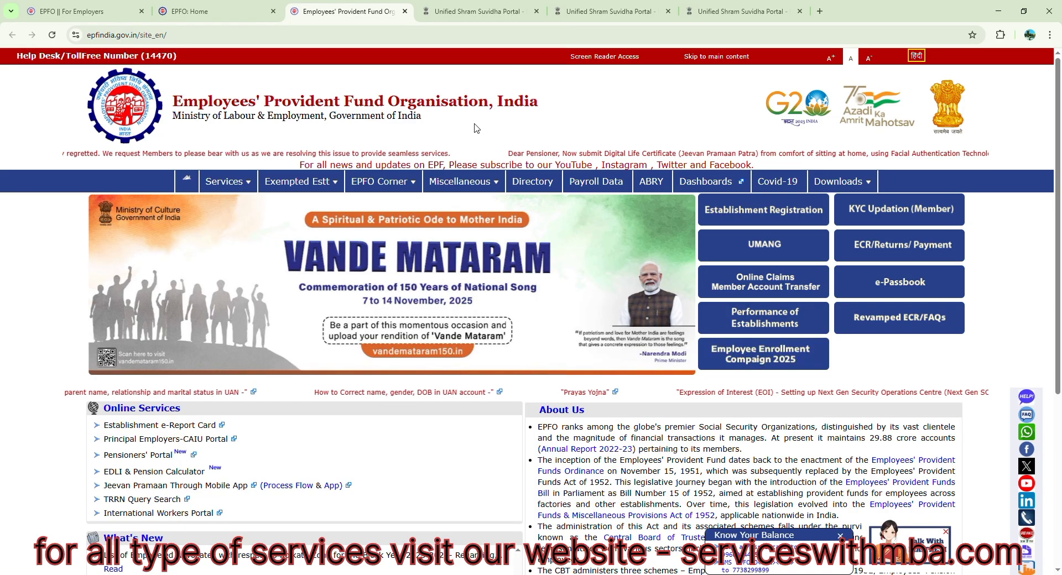
left_click(751, 215)
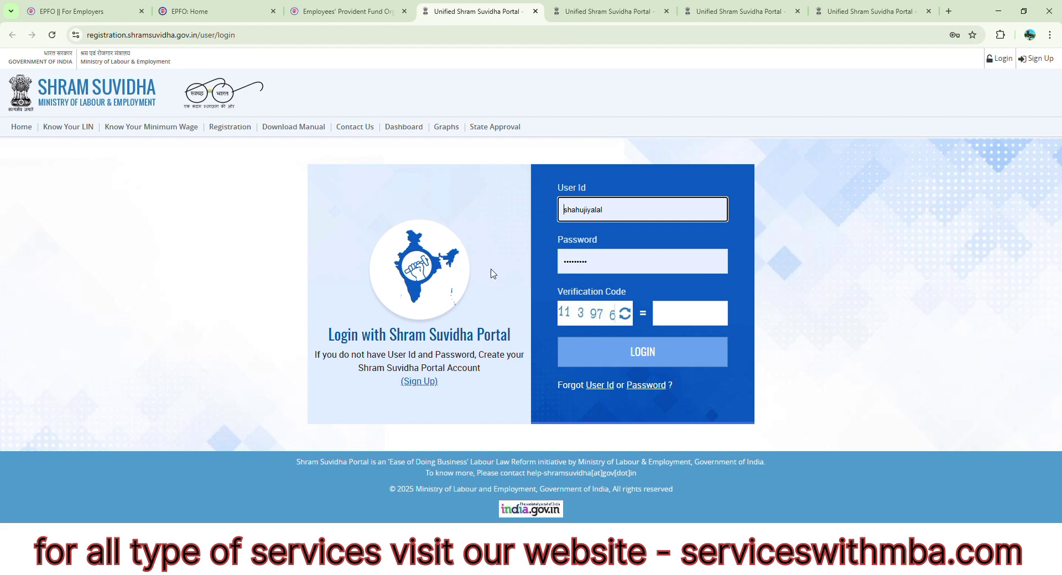
left_click(425, 383)
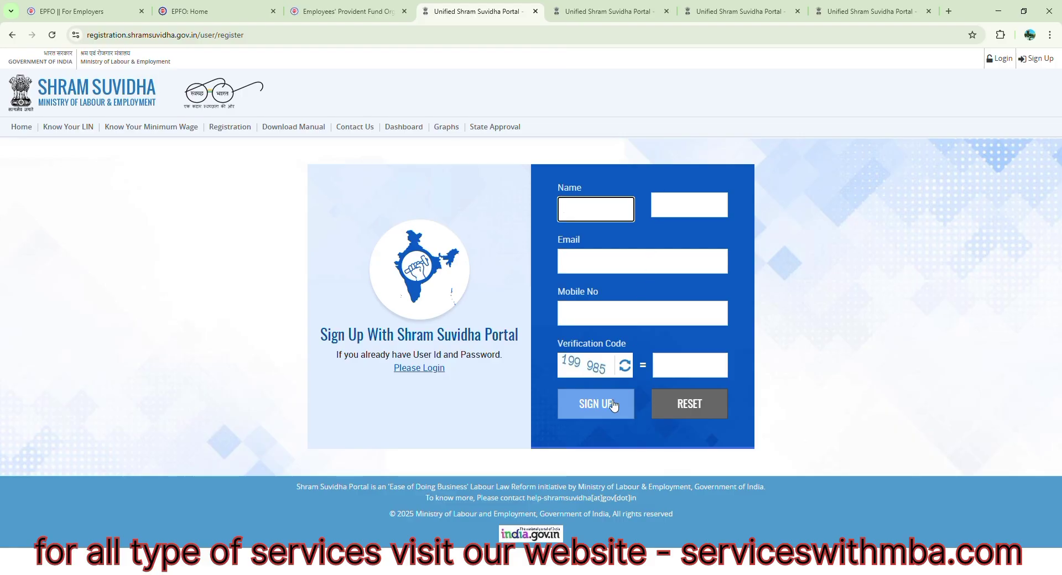
- Switch to the browser window with Gmail, follow the registration e-mail's confirmation link, and dismiss the welcome notice on the Shram Suvidha dashboard
key("alt+Tab")
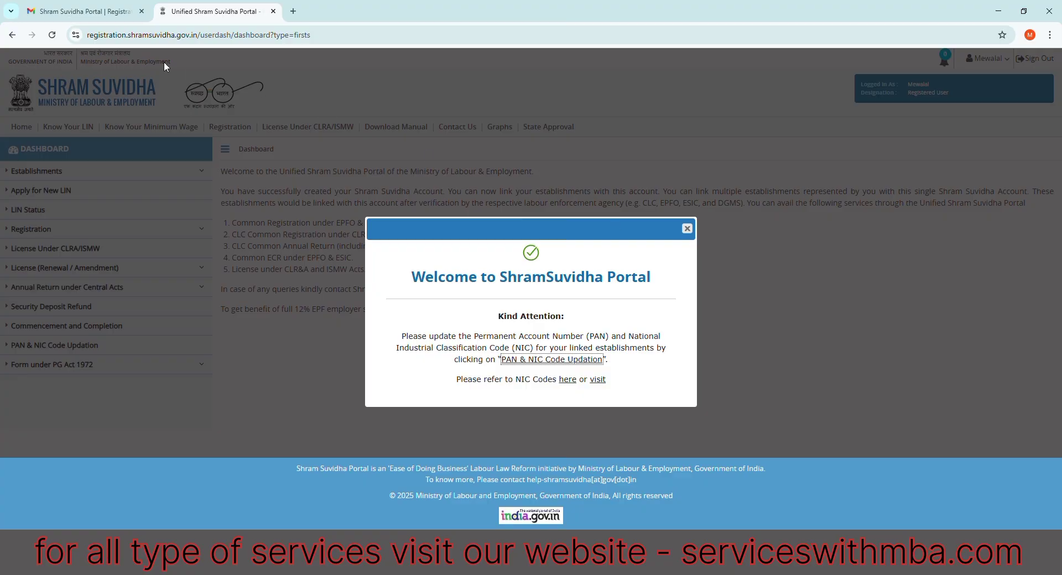
left_click(108, 18)
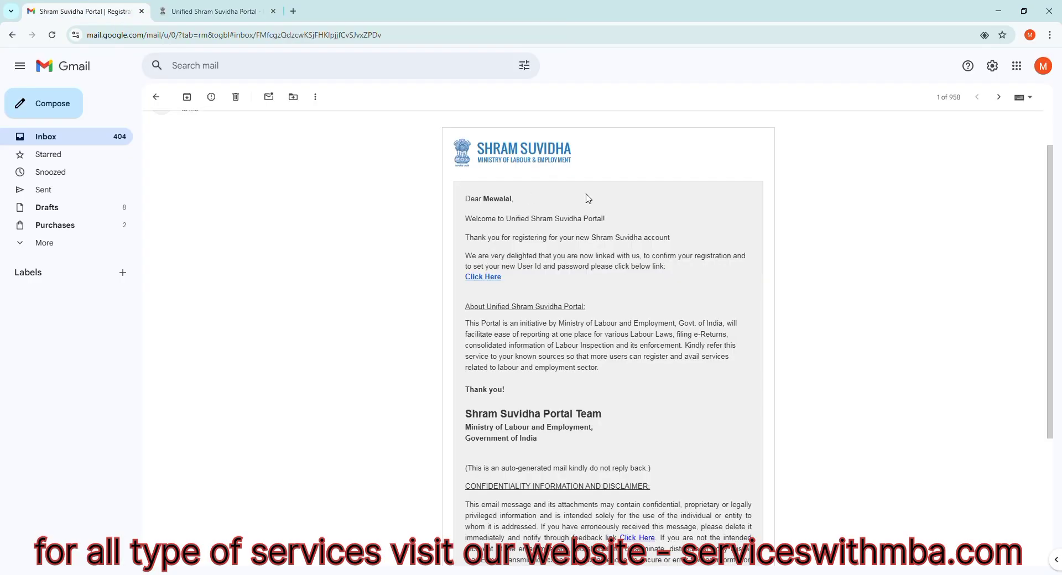
left_click(483, 275)
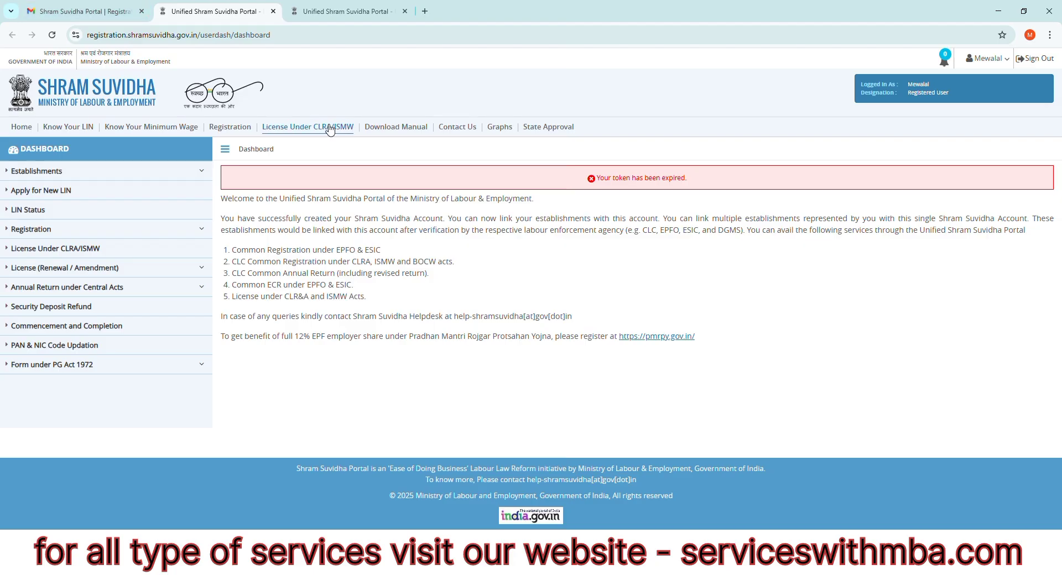
left_click(347, 14)
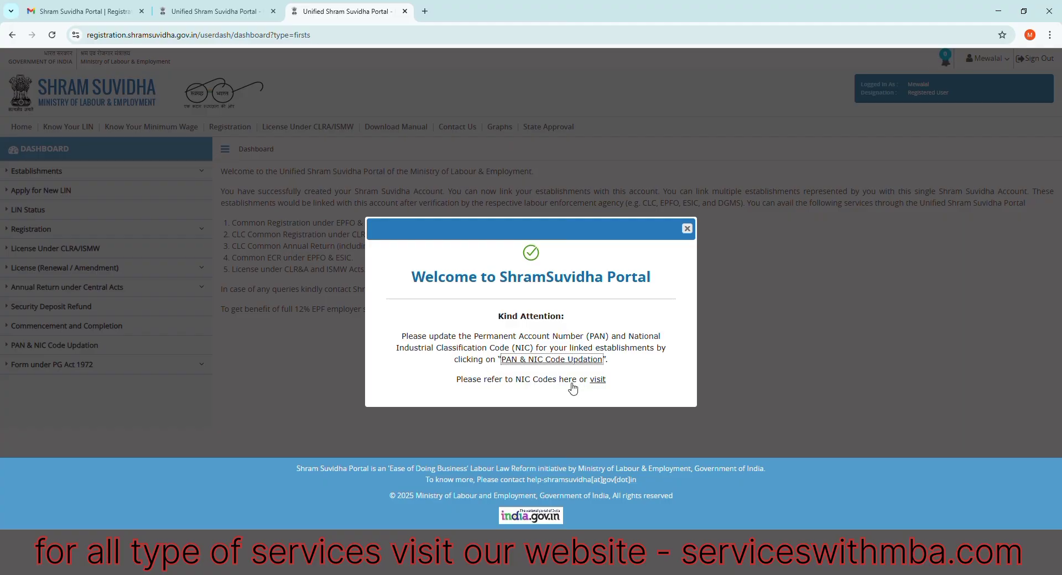
left_click(687, 229)
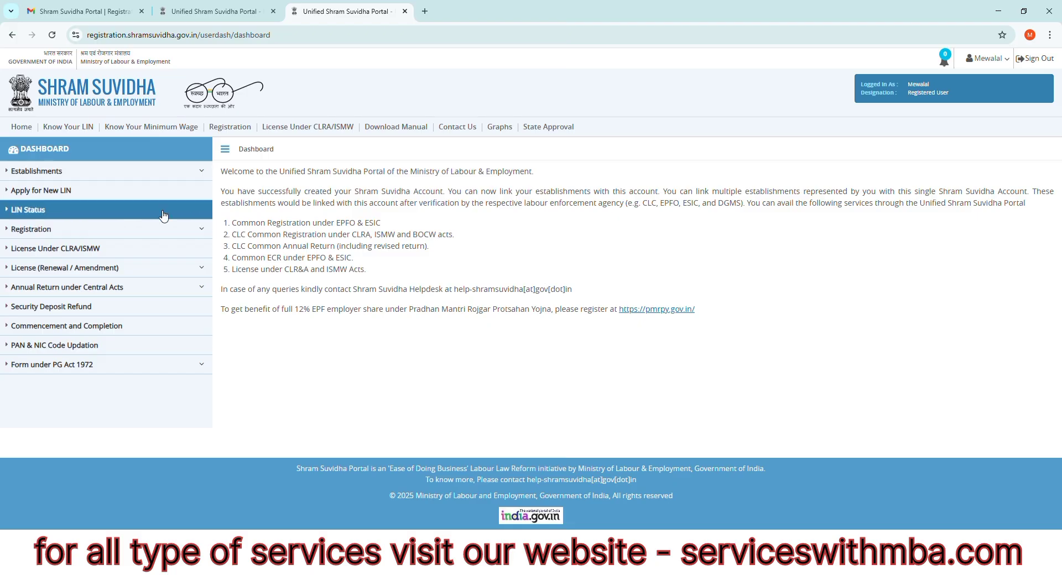
- Start a new EPFO-ESIC registration covering the Employees' State Insurance Act, 1948 and the Employees' Provident Fund and Miscellaneous Provision Act, 1952
left_click(111, 174)
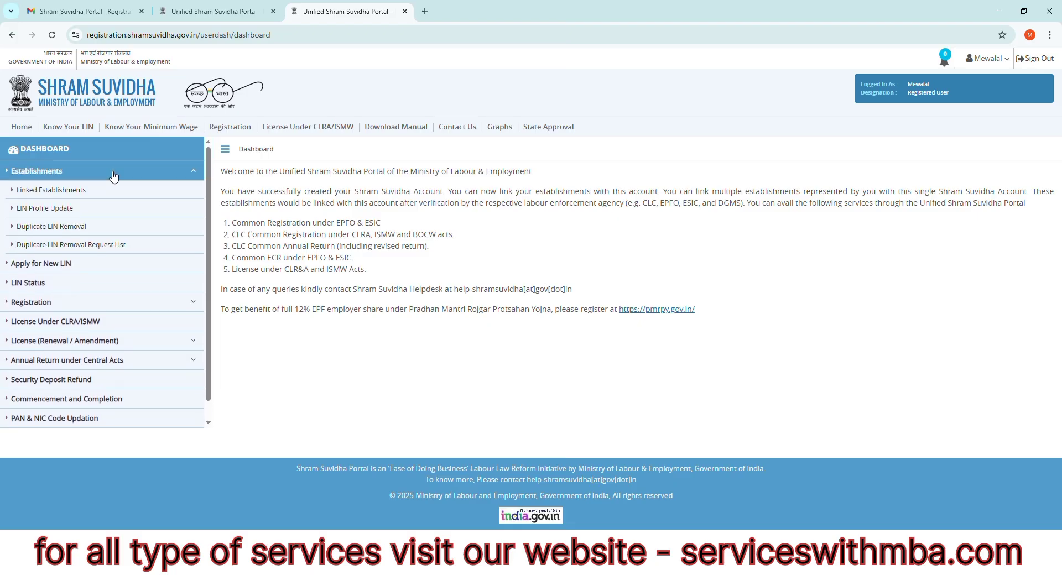
left_click(92, 271)
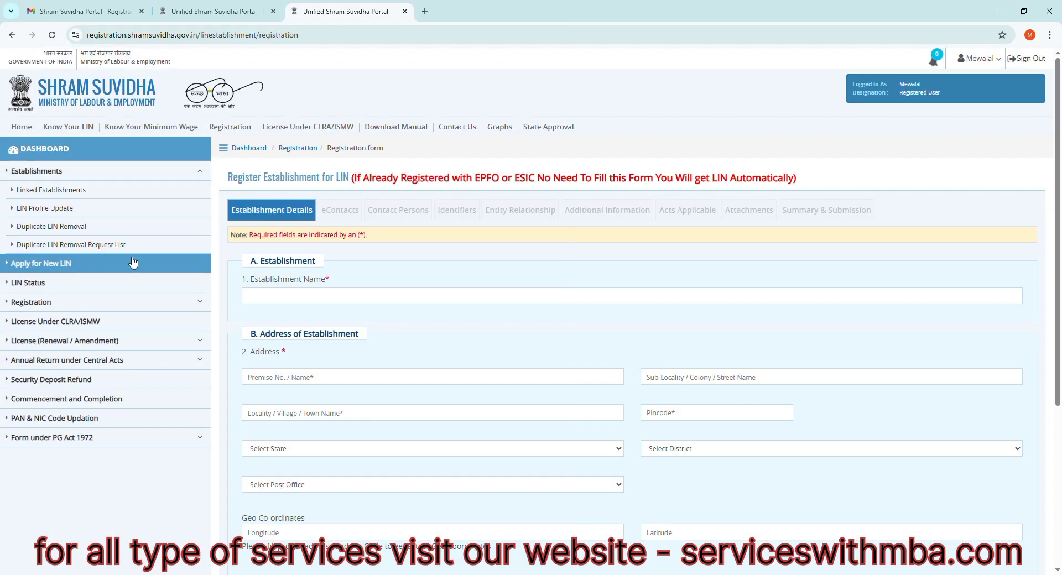
left_click(143, 306)
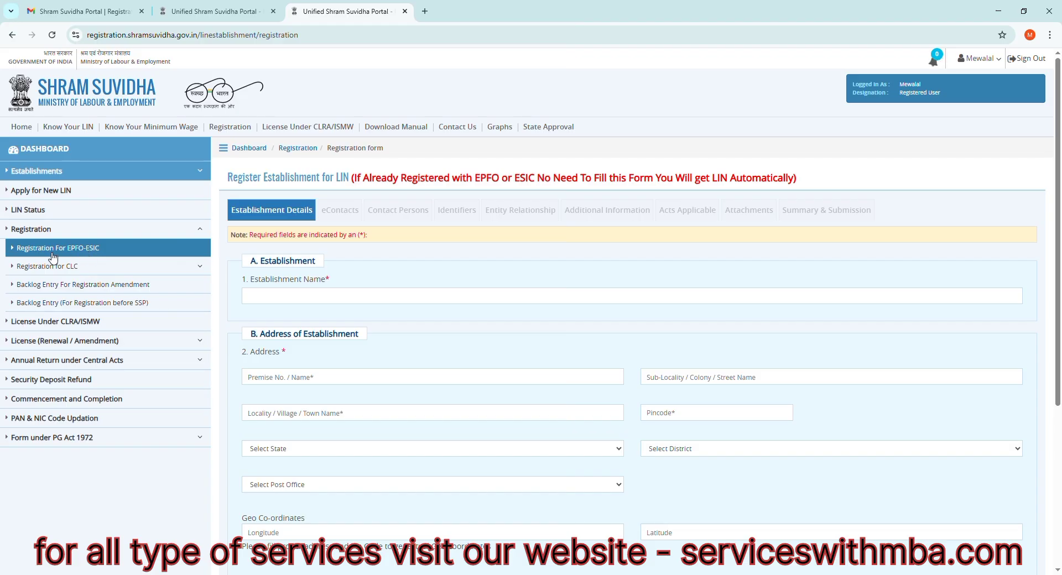
left_click(95, 249)
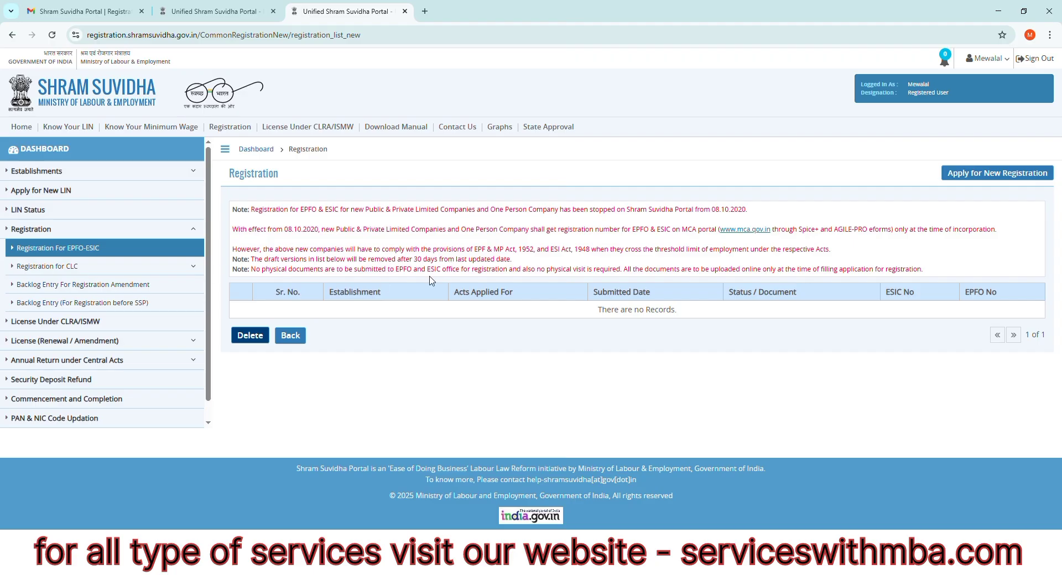
left_click(986, 174)
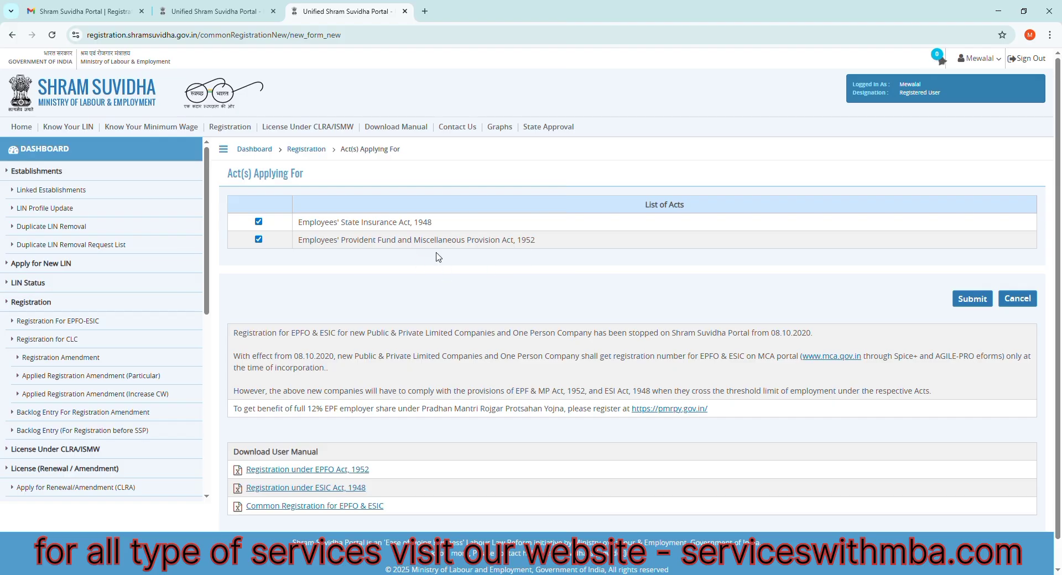
left_click(955, 298)
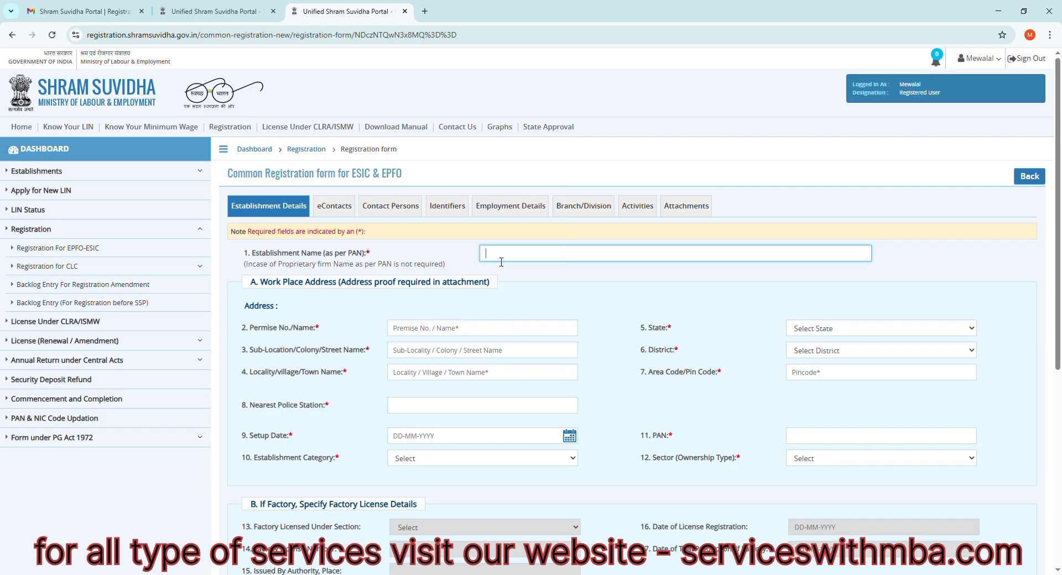
- Enter SSCE ENGINEERING JV as the establishment name
type("SSCE ENGINEERING JV")
- Fill in the workplace address's premise name, sub-location and locality
scroll(425, 330, "down", 1)
left_click(431, 276)
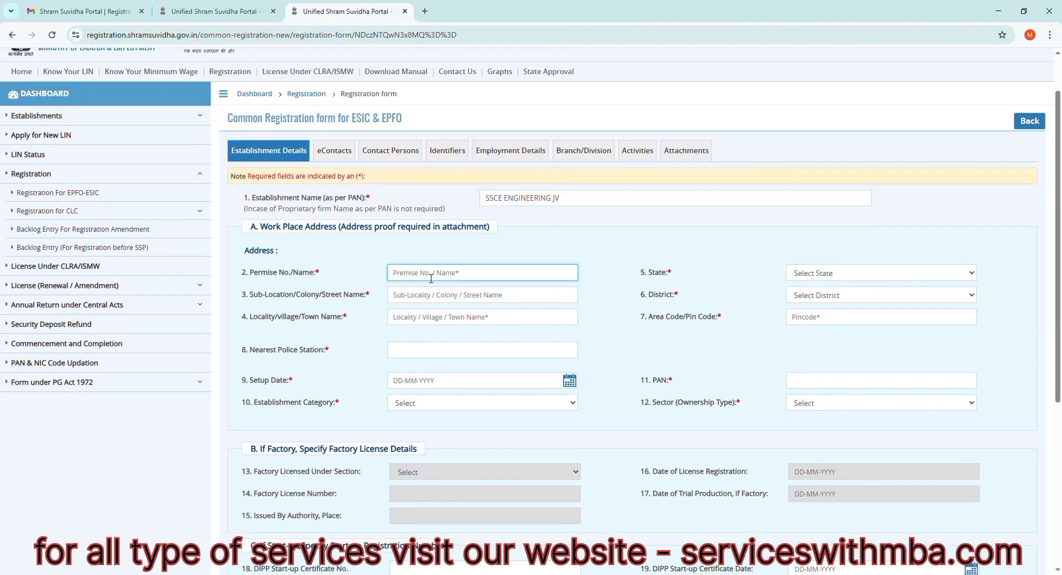
left_click(430, 302)
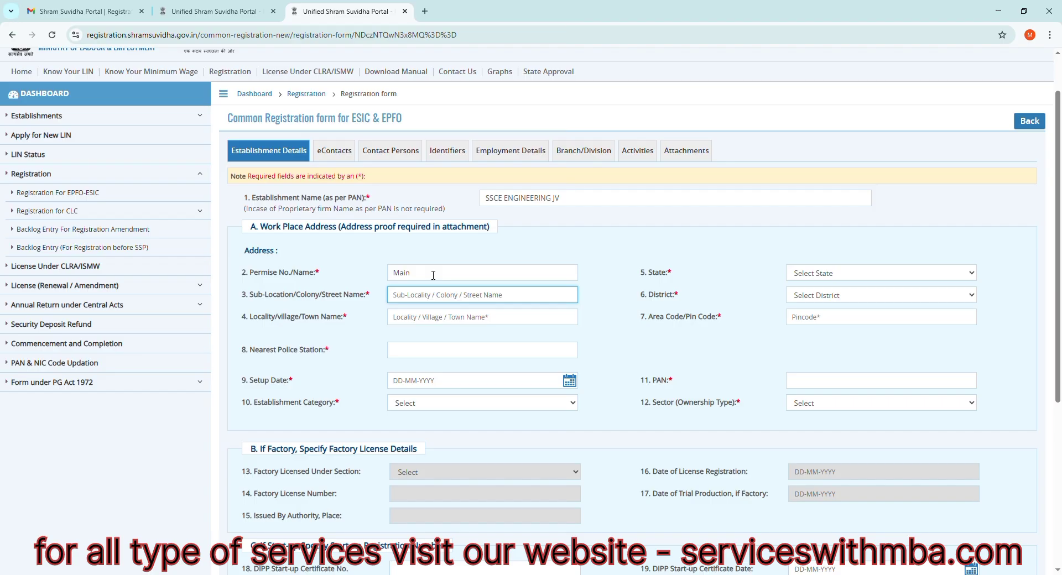
left_click(433, 275)
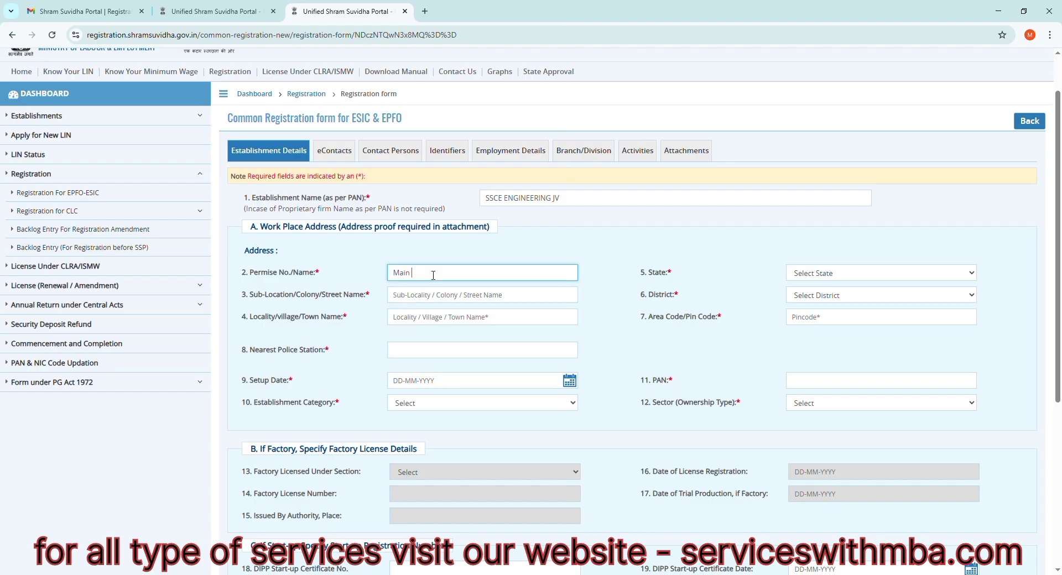
type("Road")
left_click(436, 302)
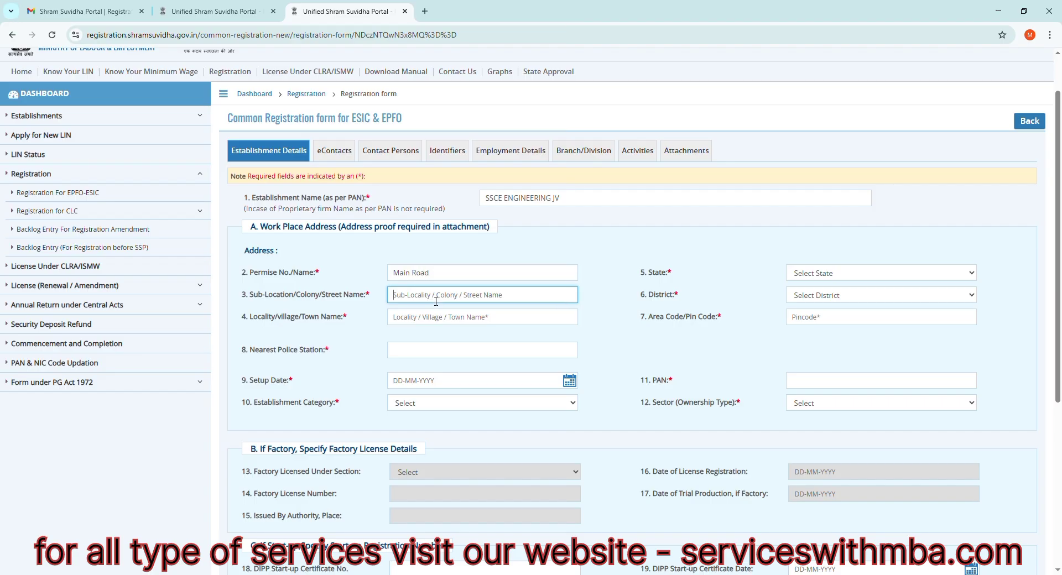
type("Belunji")
left_click(434, 324)
type("Waidhan")
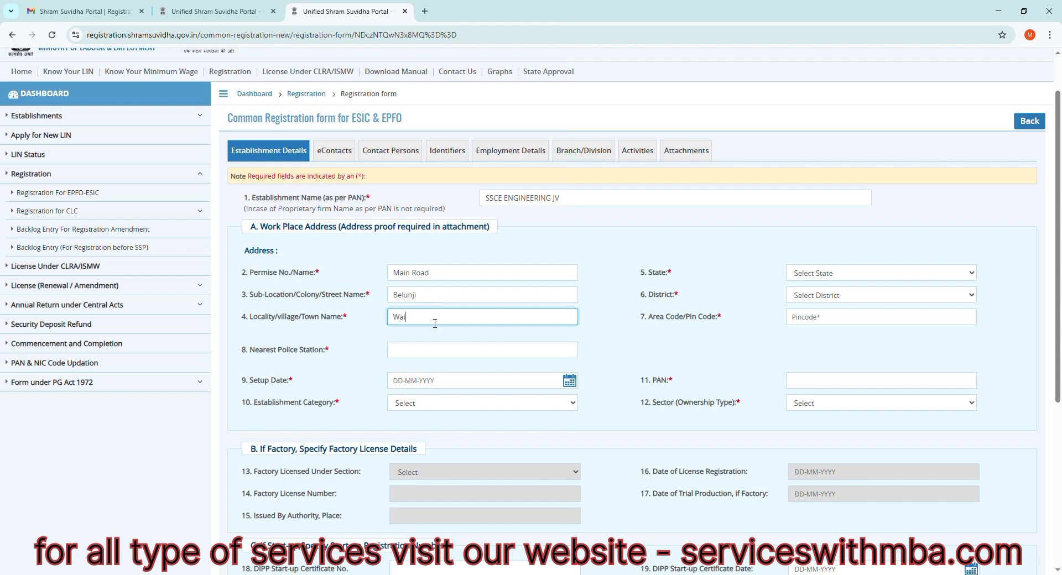
- Select the workplace's state and district and enter its area pin code
left_click(847, 273)
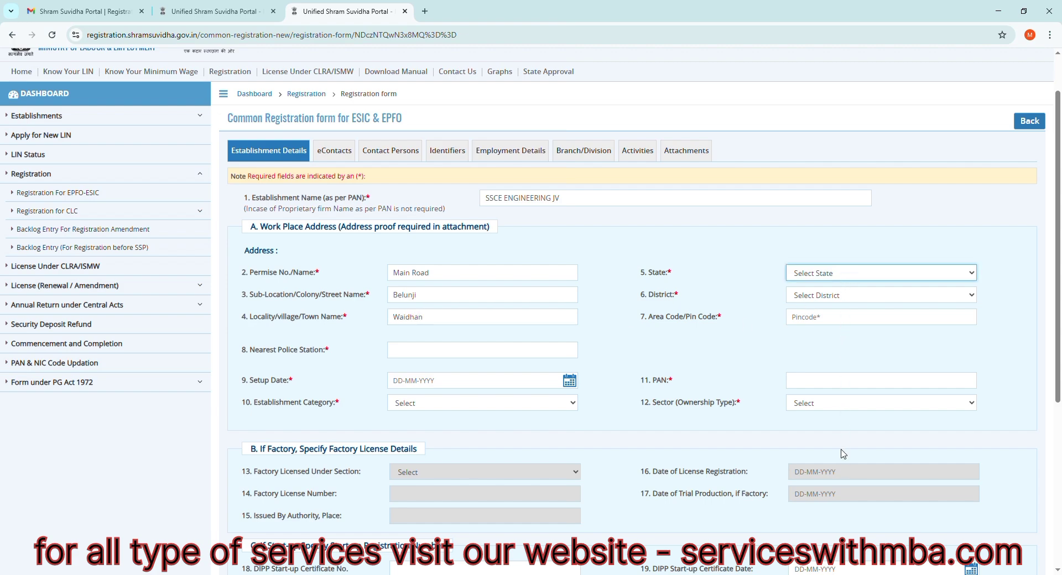
left_click(842, 372)
left_click(831, 297)
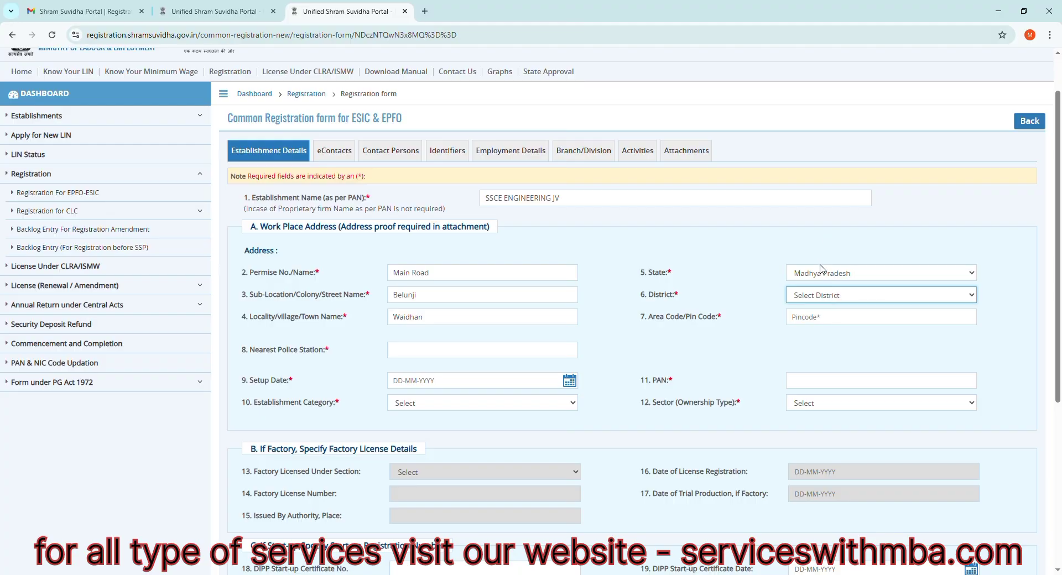
left_click(825, 230)
left_click(823, 324)
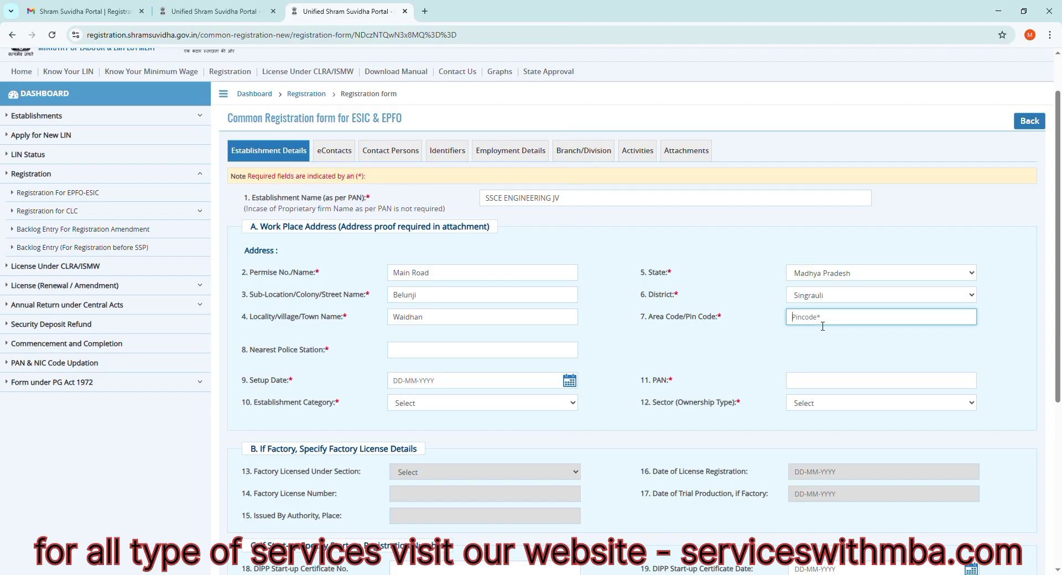
type("486886")
- Enter the nearest police station and set the setup date to 04-12-2025
left_click(434, 355)
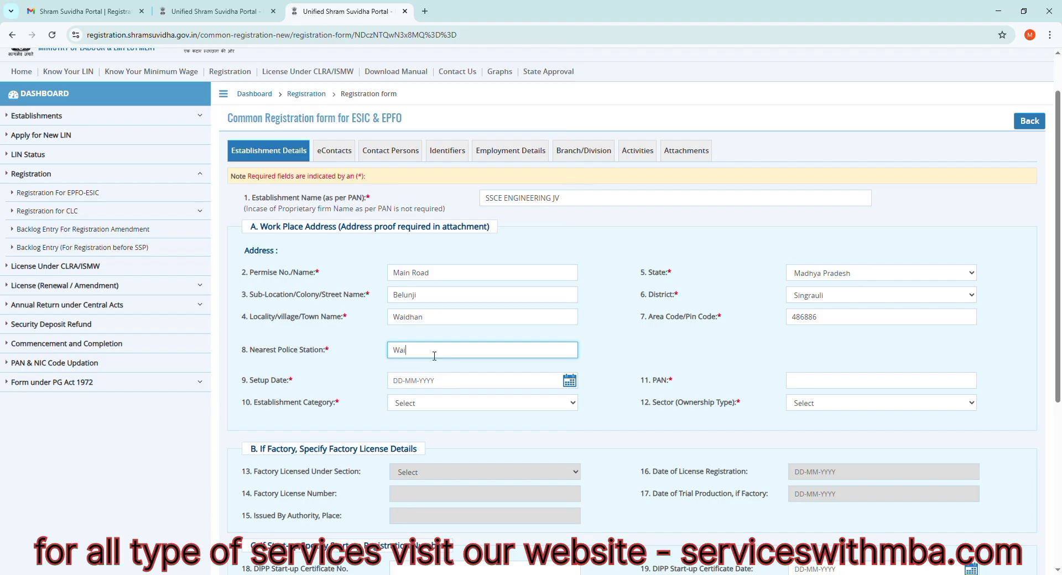
type("Waidhan")
left_click(568, 383)
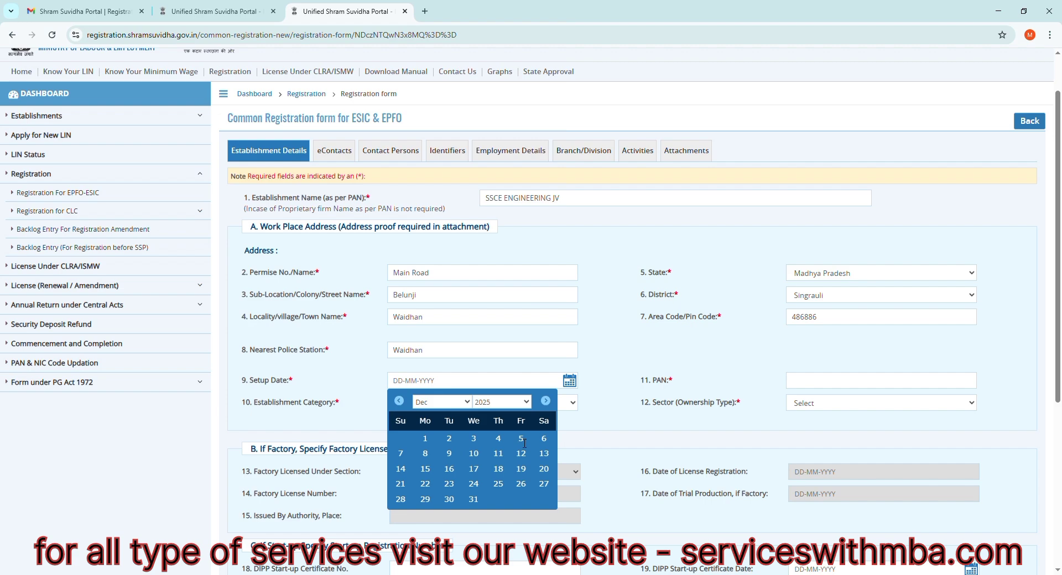
left_click(499, 440)
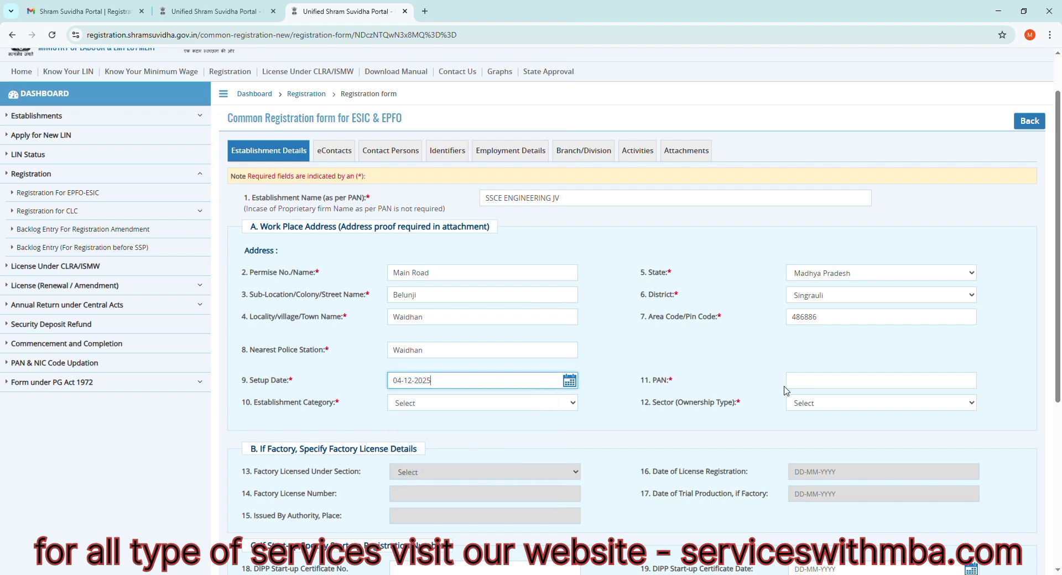
- Enter the establishment's PAN, consulting the other window for the number
left_click(822, 385)
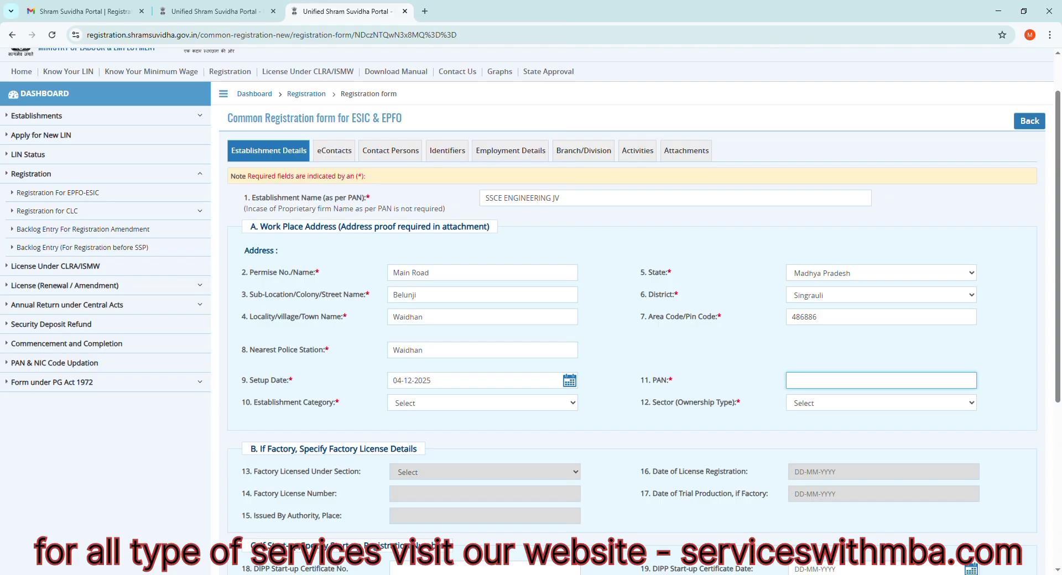
left_click(276, 574)
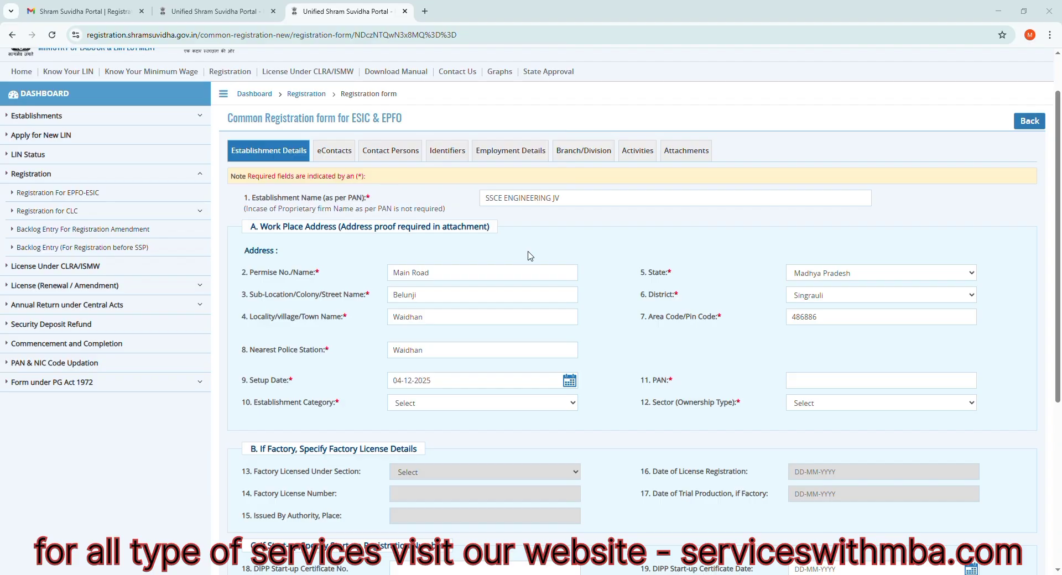
key("alt+Tab")
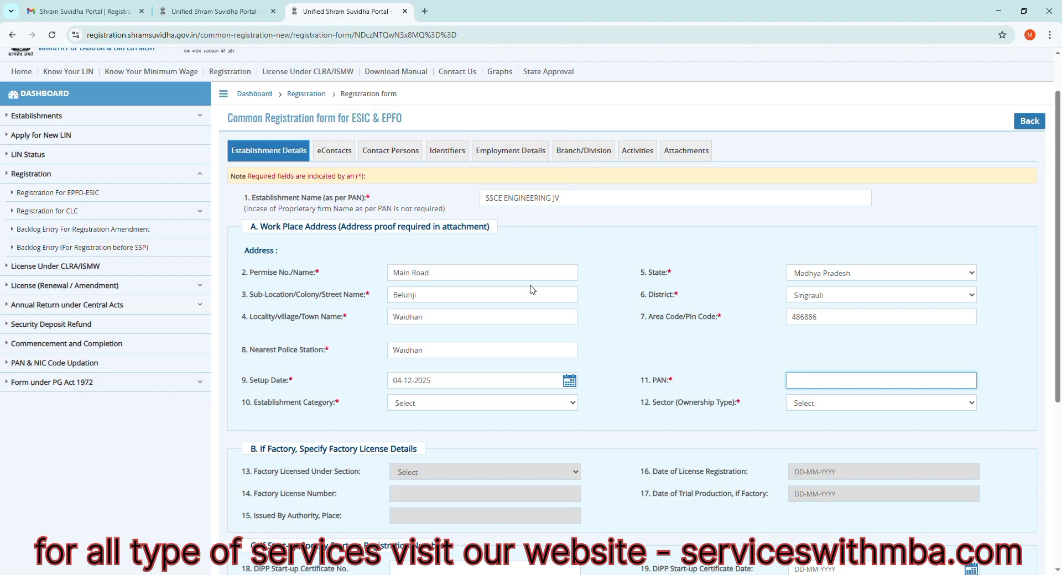
key("alt+Tab")
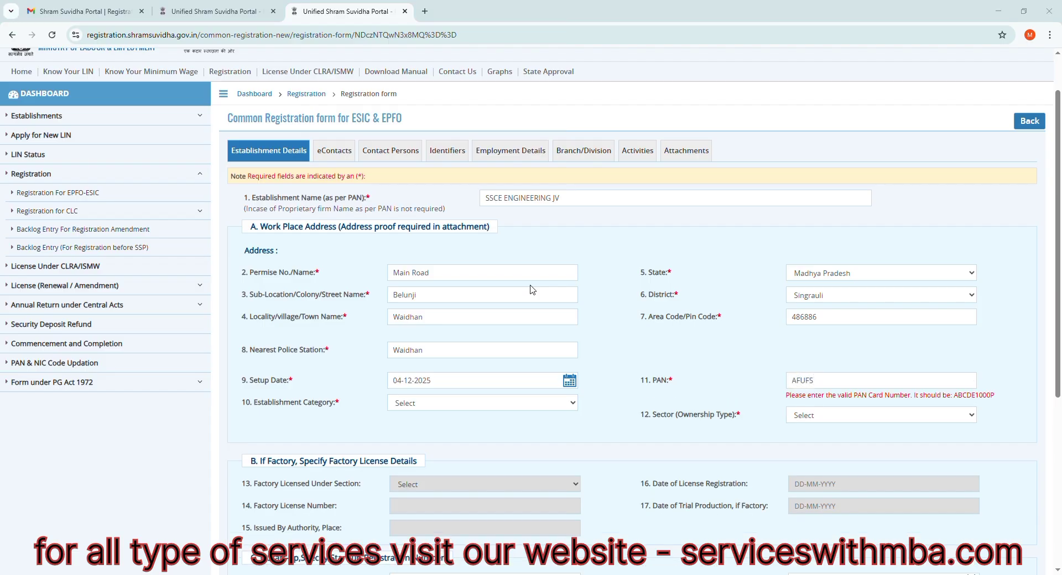
key("alt+Tab")
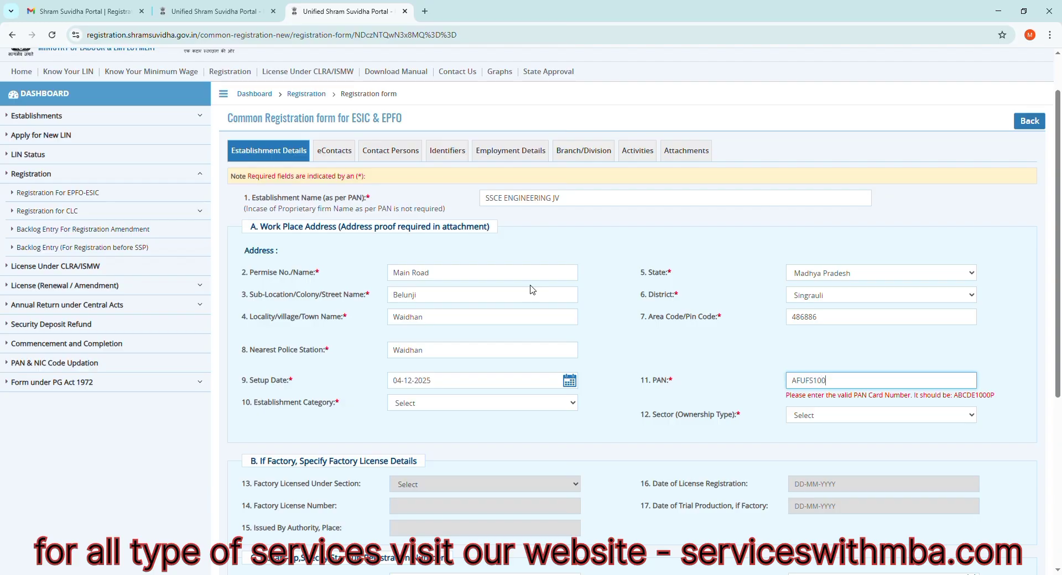
key("alt+Tab")
key("alt+Tab")
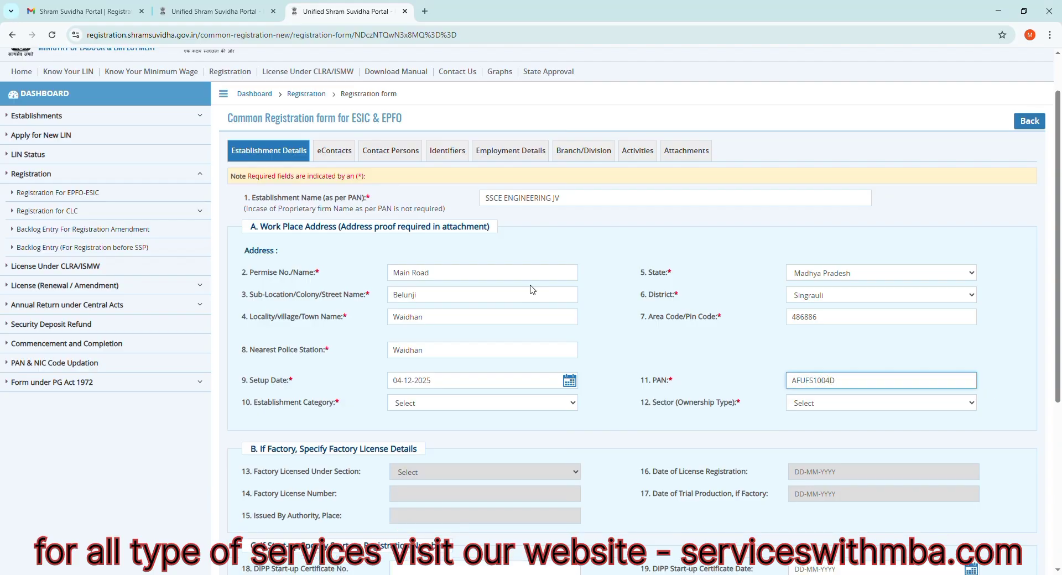
- Set the establishment category to Others and the sector (ownership type) to Partnership Firms
left_click(421, 407)
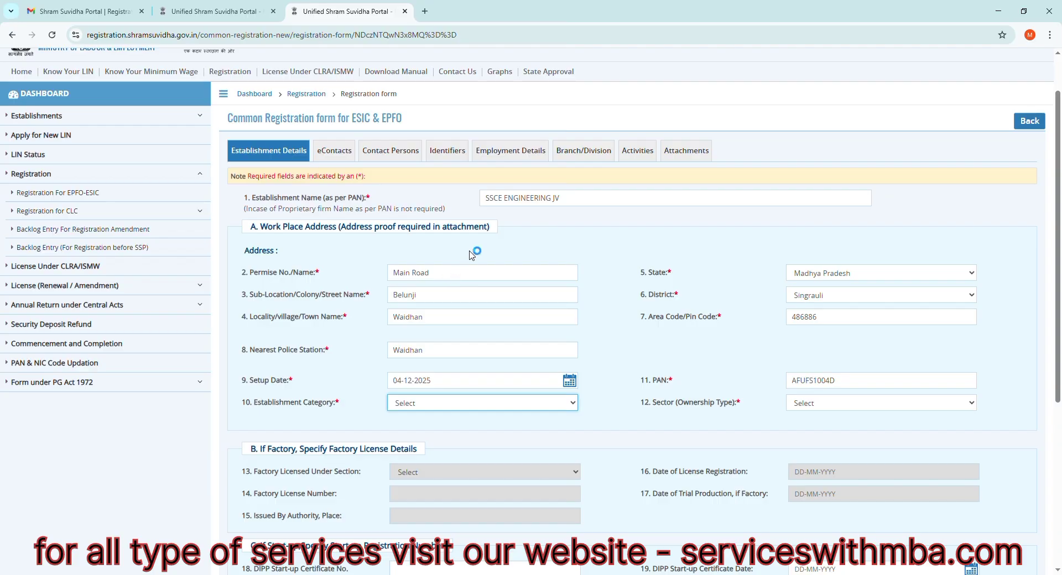
left_click(439, 390)
left_click(828, 408)
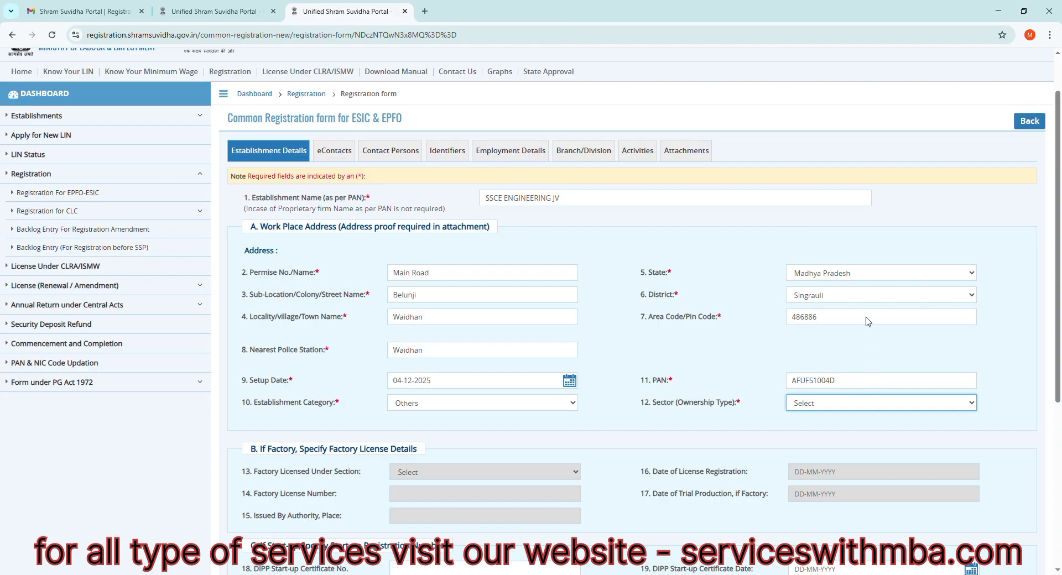
left_click(857, 288)
scroll(429, 349, "down", 3)
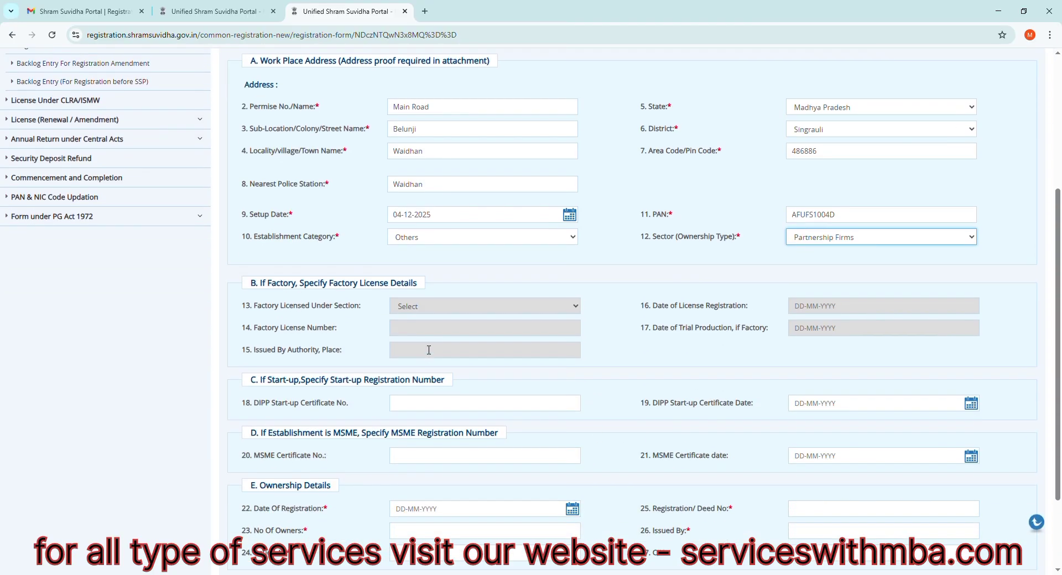
- Review the factory licence, start-up, MSME and ownership details sections of the establishment details
left_click(474, 310)
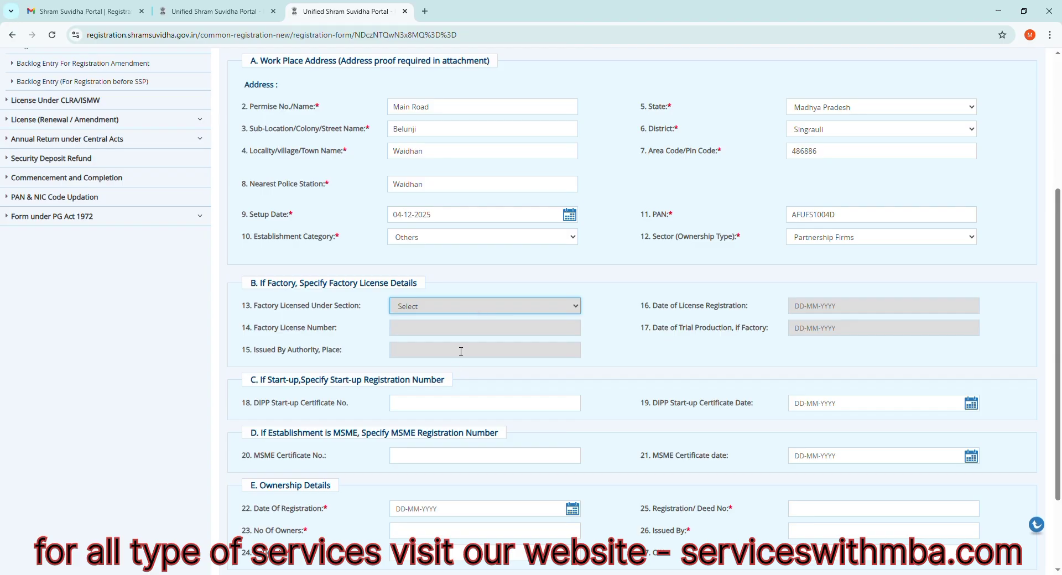
scroll(453, 389, "down", 1)
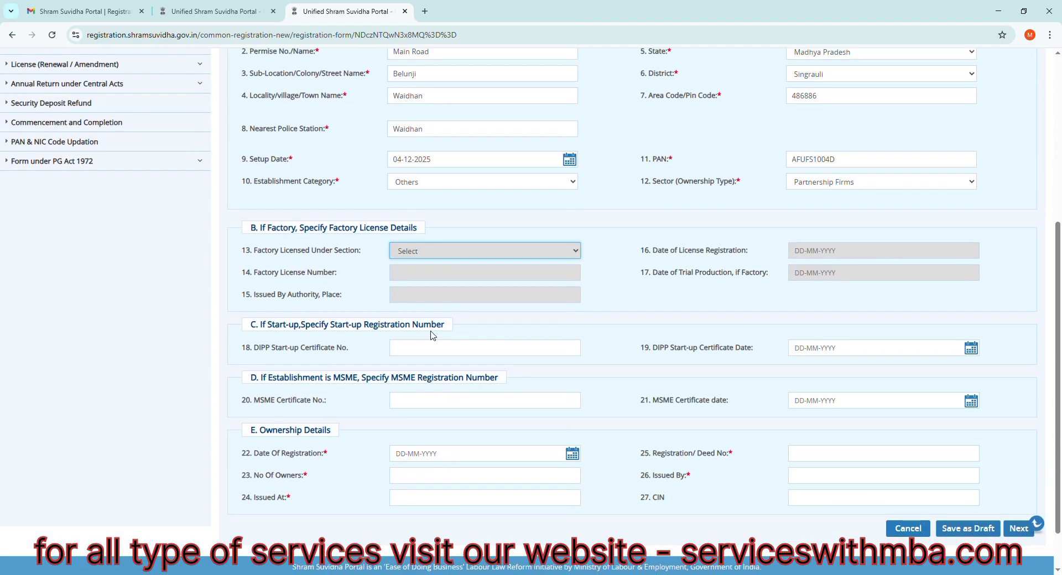
scroll(500, 368, "down", 1)
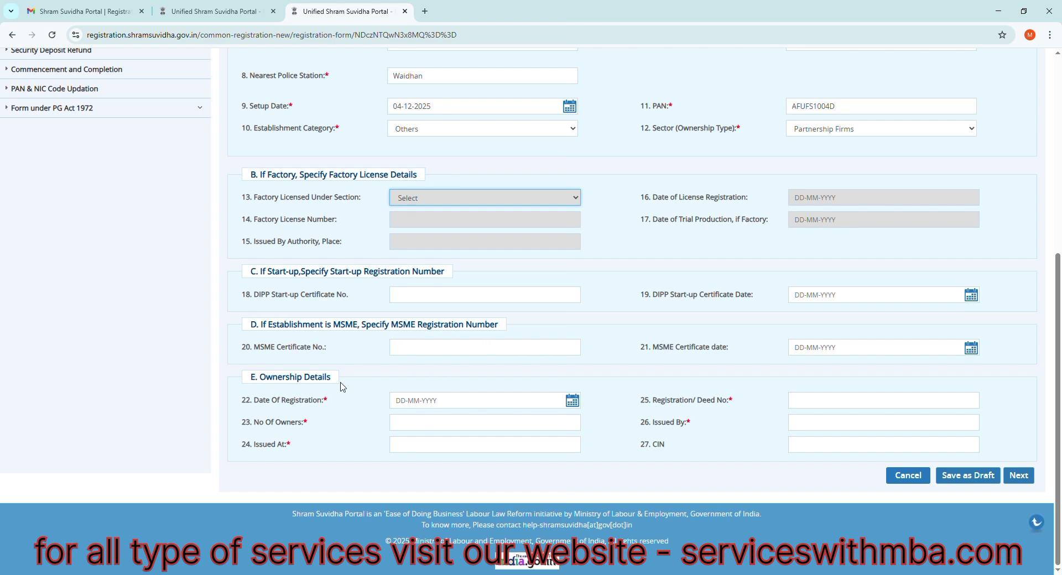
left_click(455, 406)
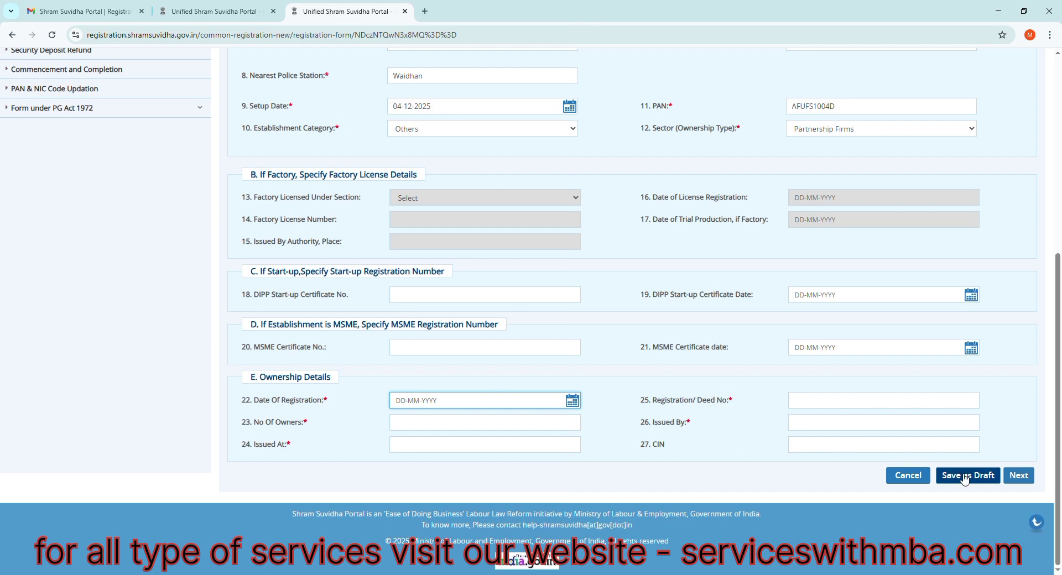
scroll(817, 398, "up", 2)
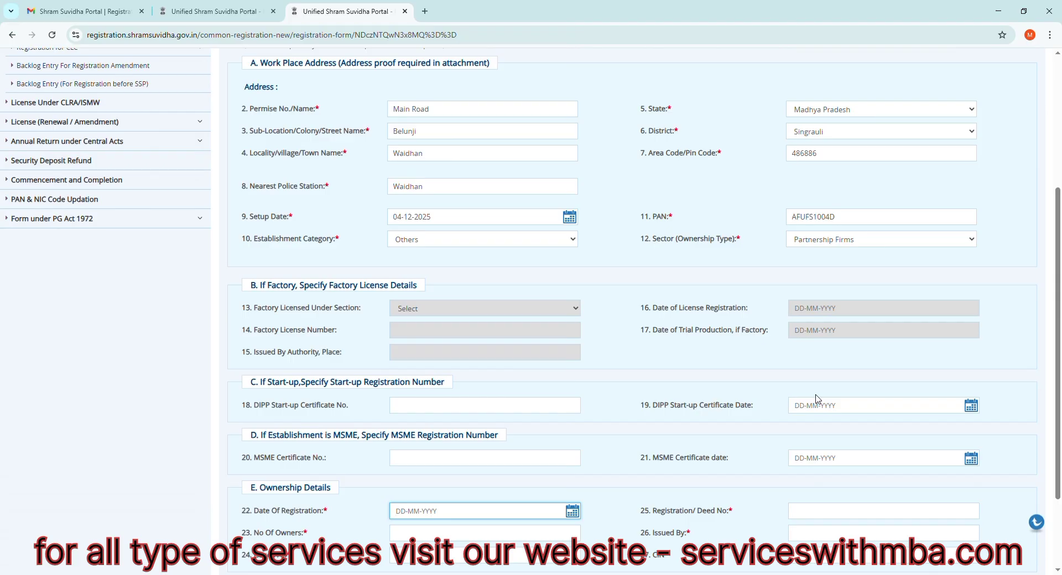
scroll(817, 398, "down", 1)
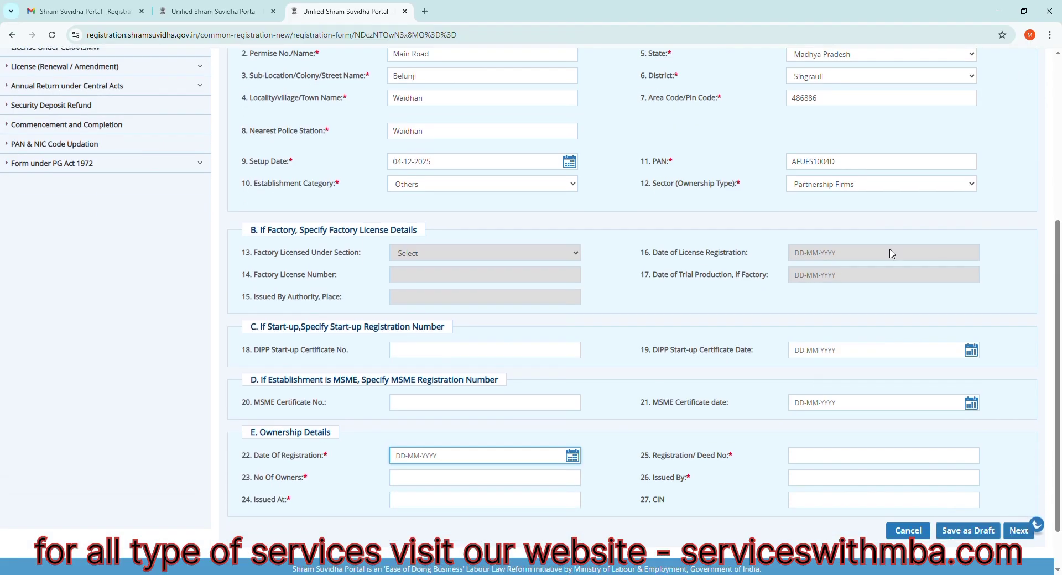
scroll(822, 322, "up", 5)
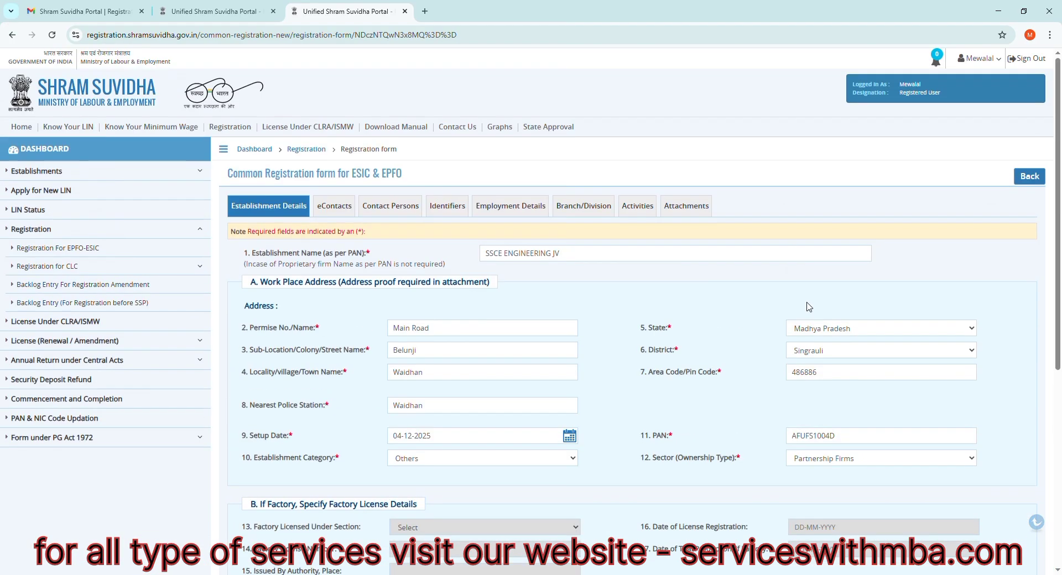
- Check the eContacts section, and examine the primary manager, primary owner and additional owner fields under Contact Persons
left_click(336, 207)
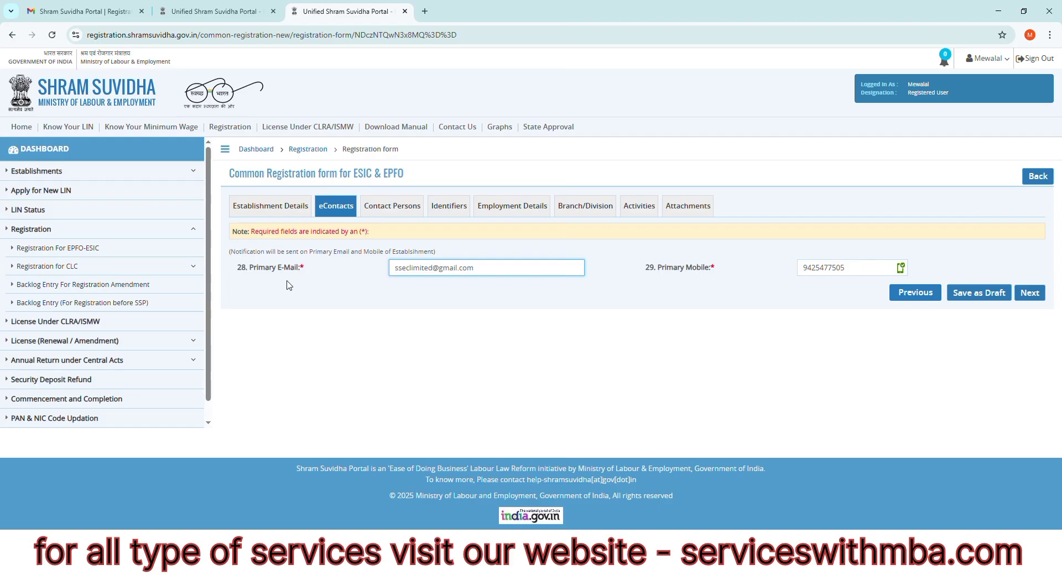
left_click(388, 206)
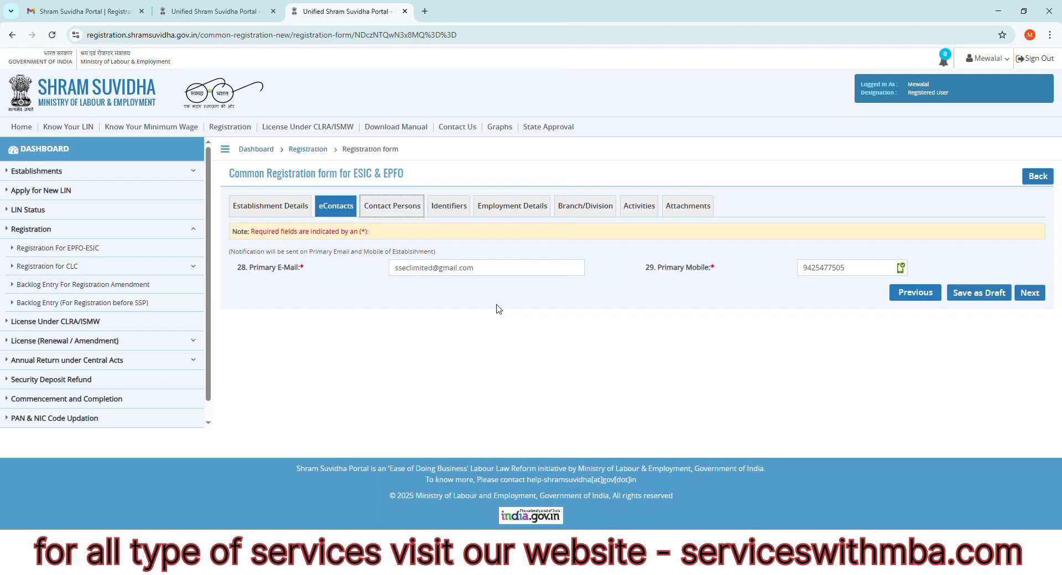
left_click(398, 210)
scroll(461, 336, "down", 1)
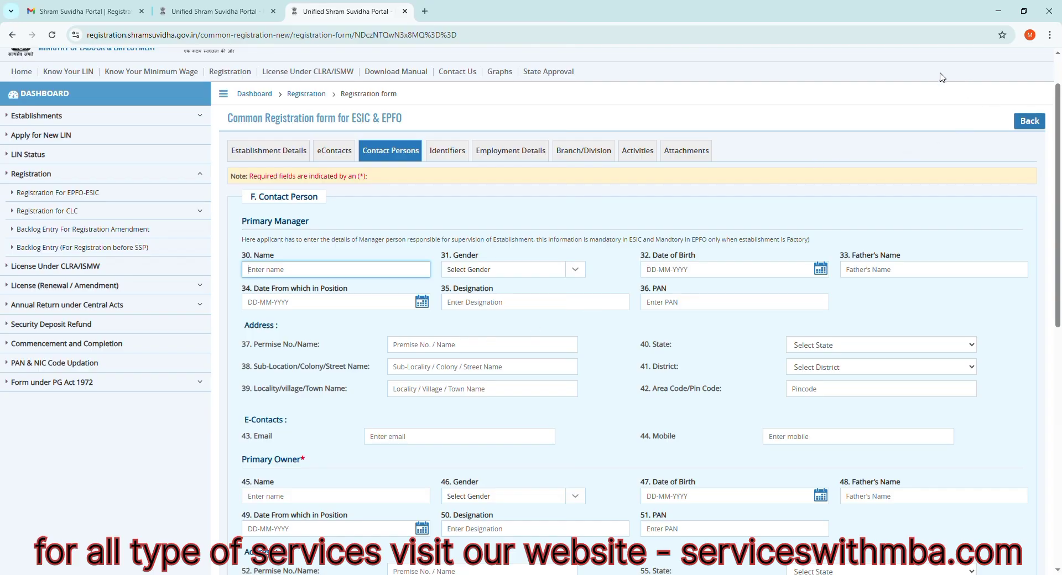
scroll(556, 291, "down", 1)
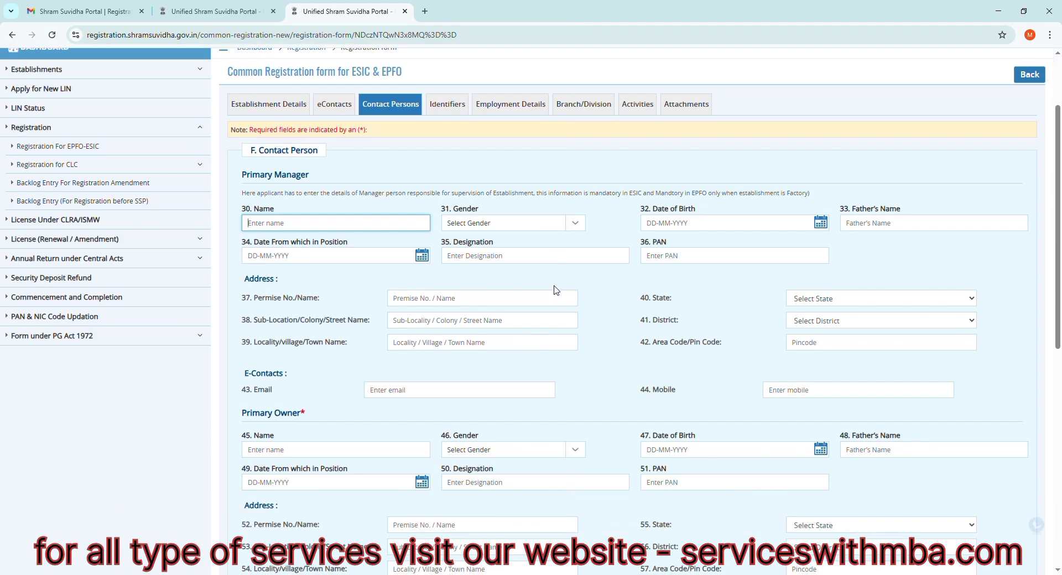
scroll(556, 290, "down", 2)
scroll(555, 290, "down", 3)
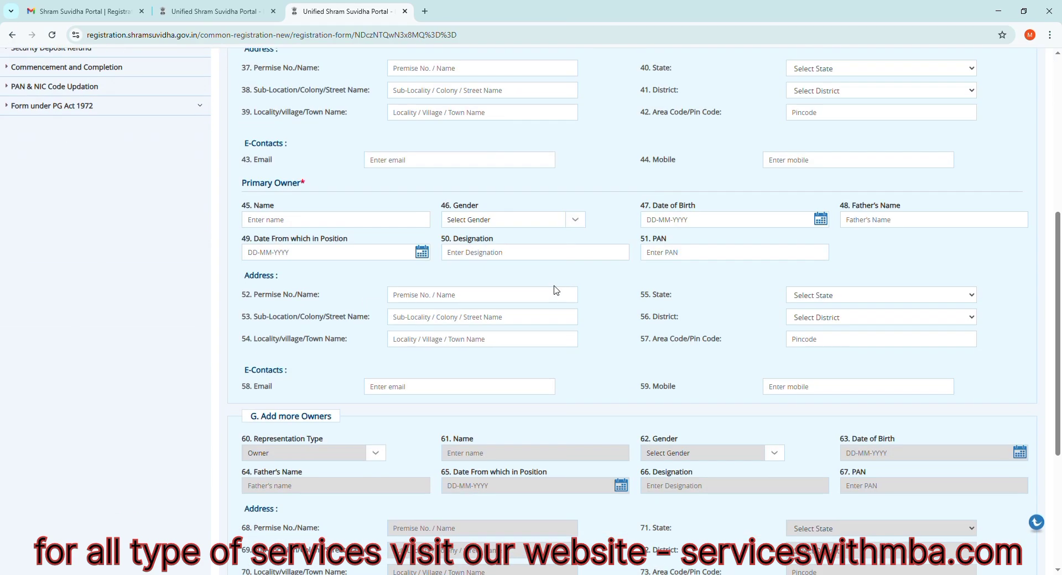
scroll(556, 290, "down", 4)
scroll(555, 290, "down", 1)
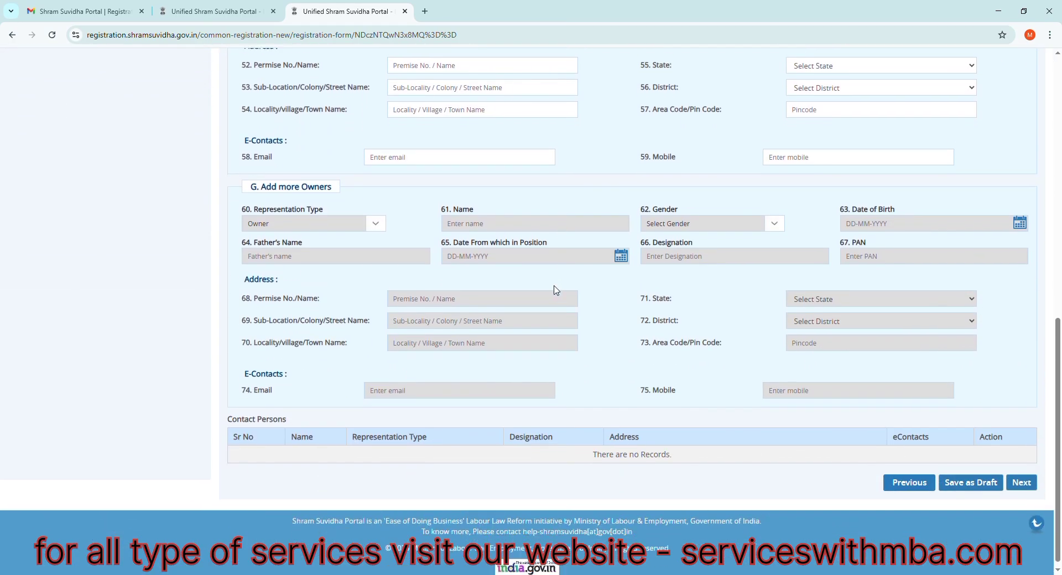
scroll(559, 299, "up", 10)
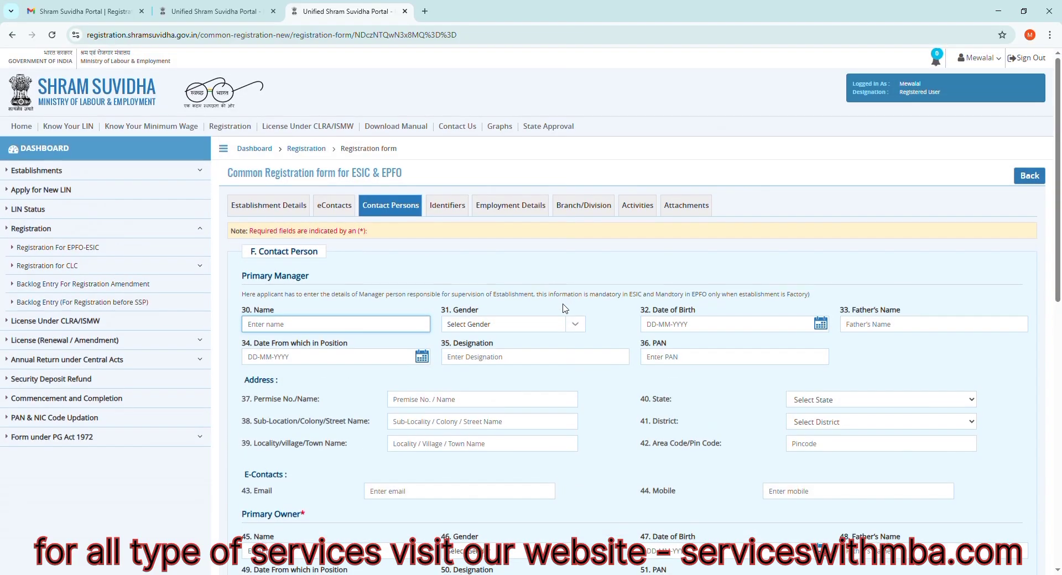
scroll(564, 308, "down", 10)
scroll(437, 322, "up", 5)
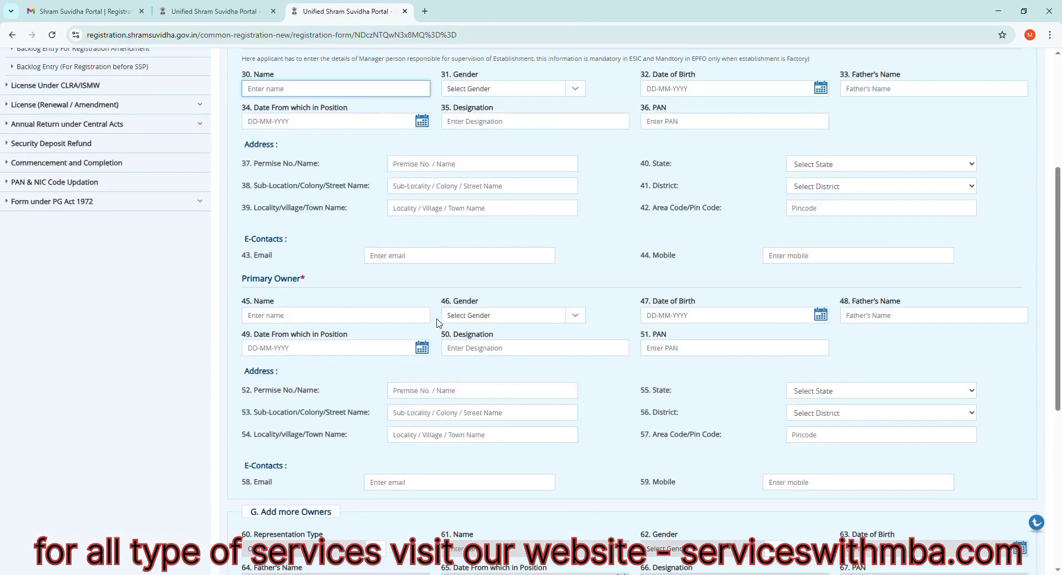
scroll(437, 322, "up", 5)
- Look through the form's Identifiers, Employment Details, Branch/Division and Activities sections to see which information they require
left_click(454, 207)
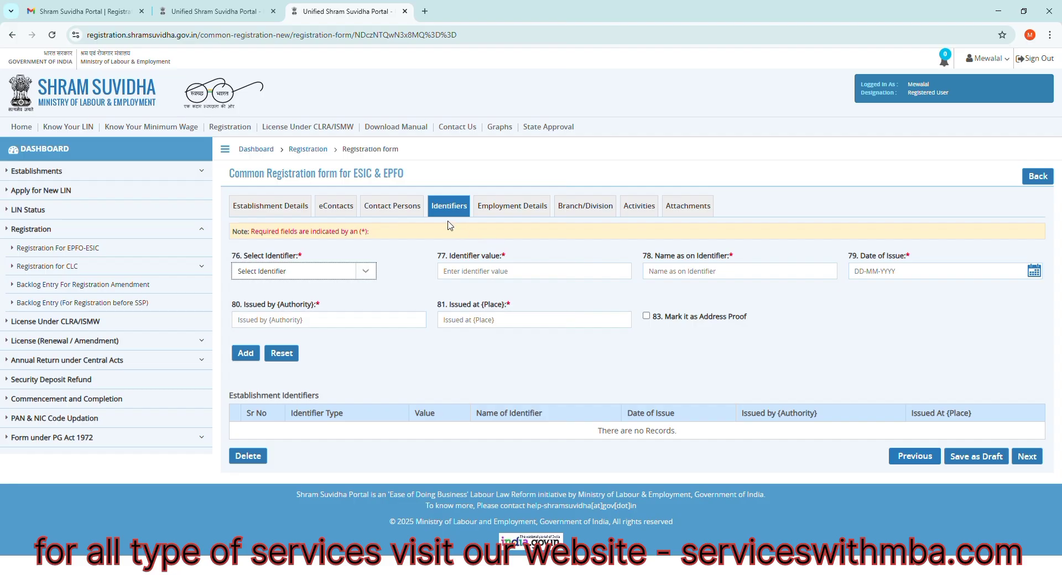
left_click(510, 207)
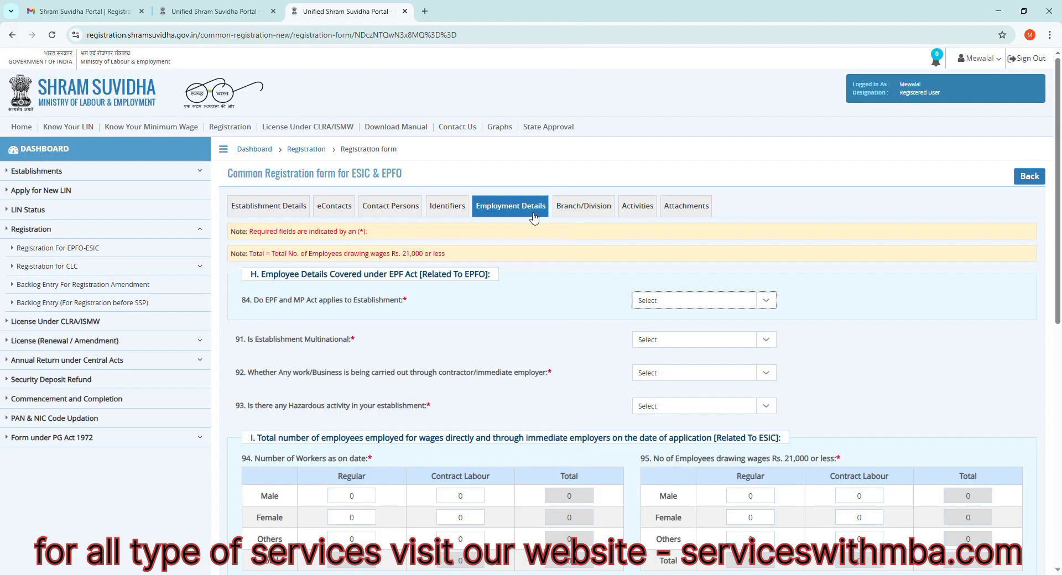
scroll(580, 354, "down", 3)
scroll(581, 354, "up", 3)
left_click(587, 207)
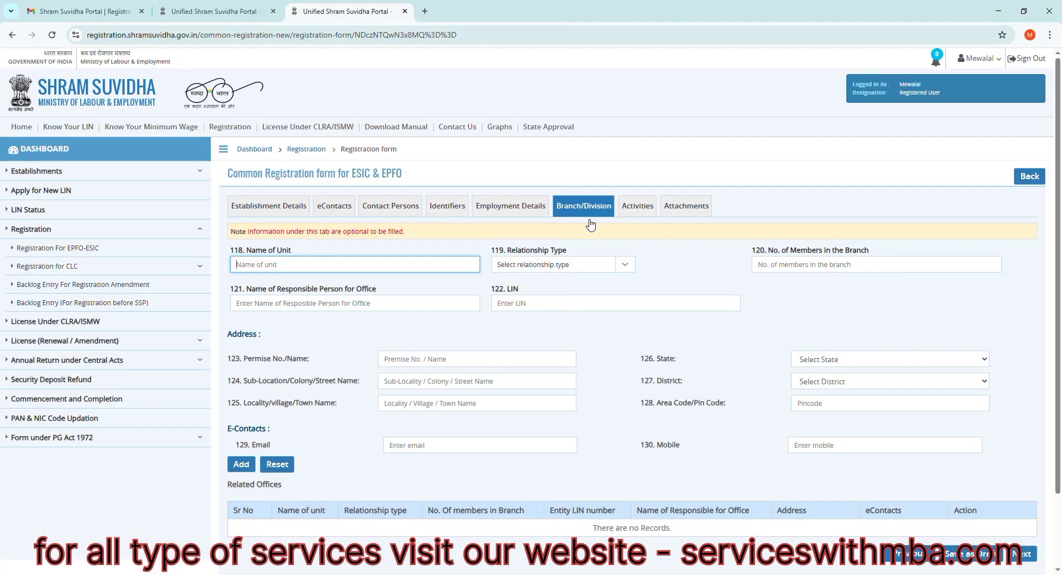
scroll(582, 338, "down", 2)
scroll(582, 343, "up", 1)
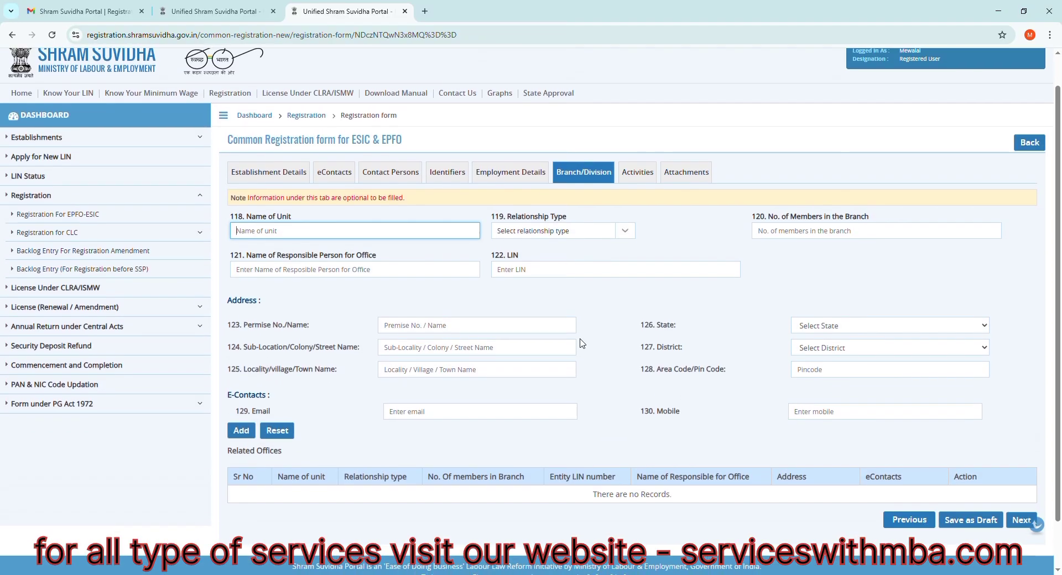
scroll(582, 343, "up", 1)
left_click(637, 207)
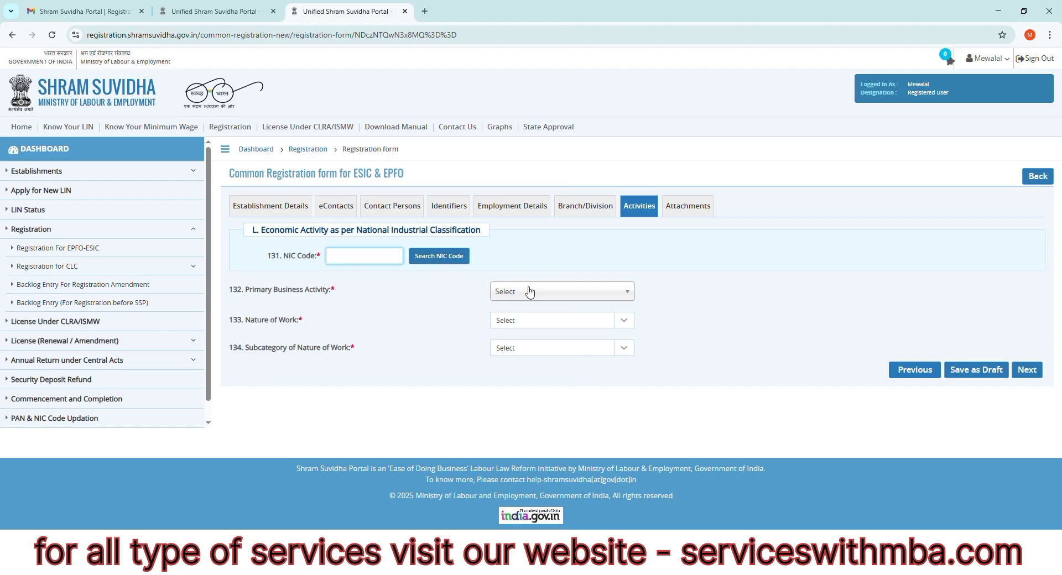
- Examine the Attachments section's requirements for address proof, date of setup proof, licence proof and specimen signature
left_click(688, 210)
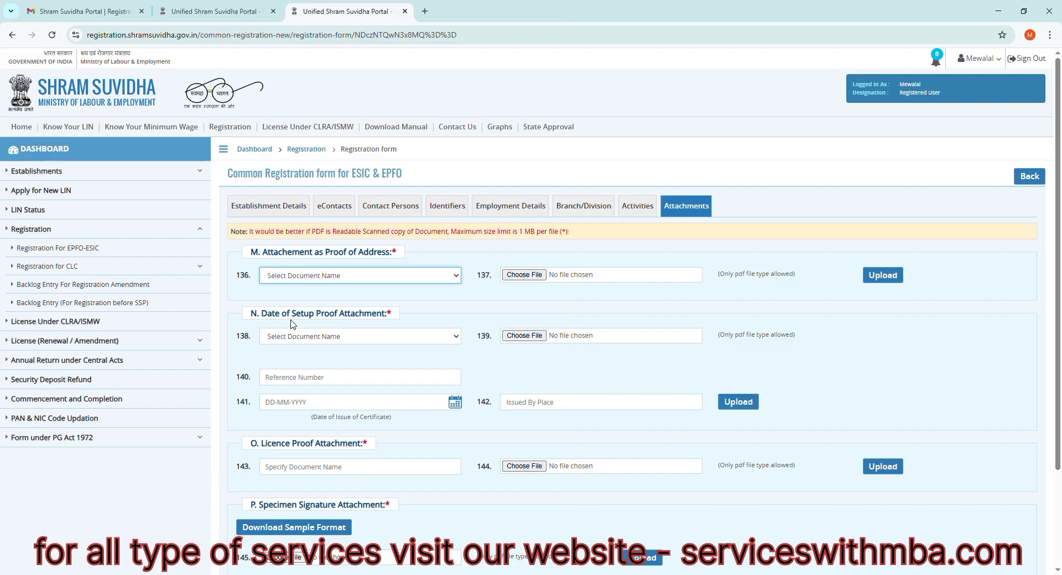
scroll(387, 321, "down", 1)
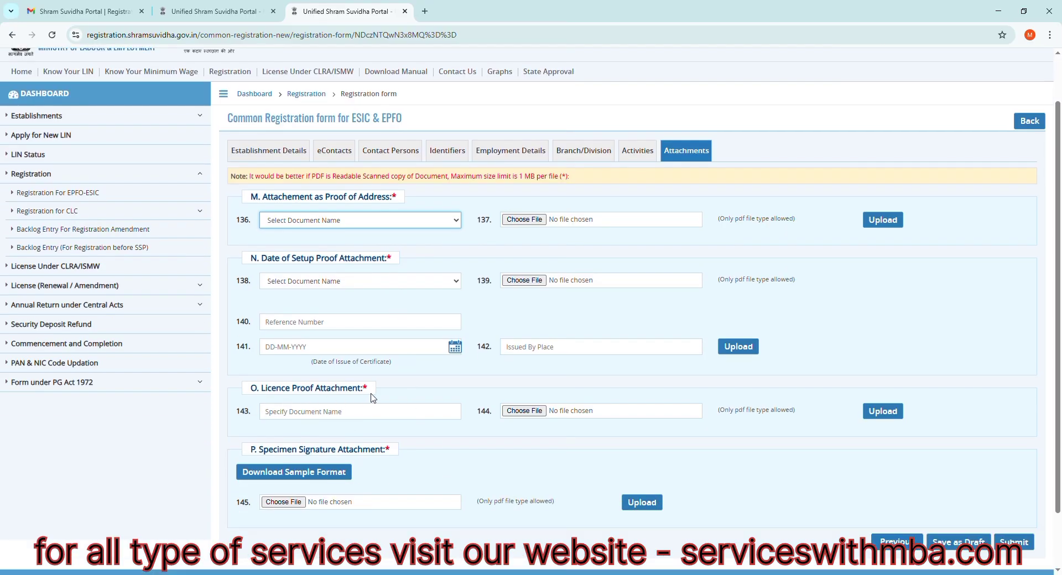
scroll(371, 399, "down", 1)
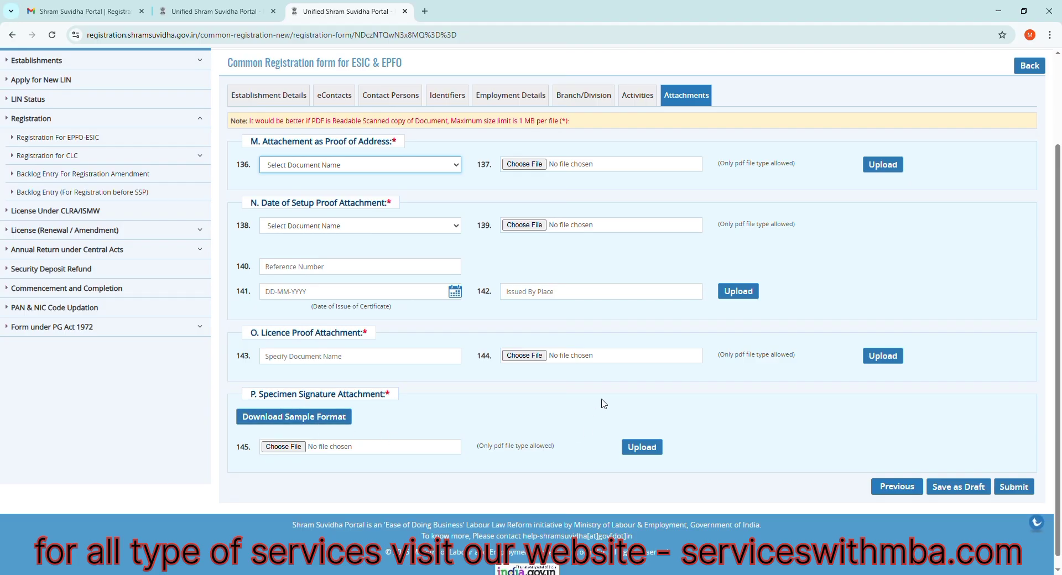
scroll(603, 403, "down", 1)
scroll(603, 404, "up", 3)
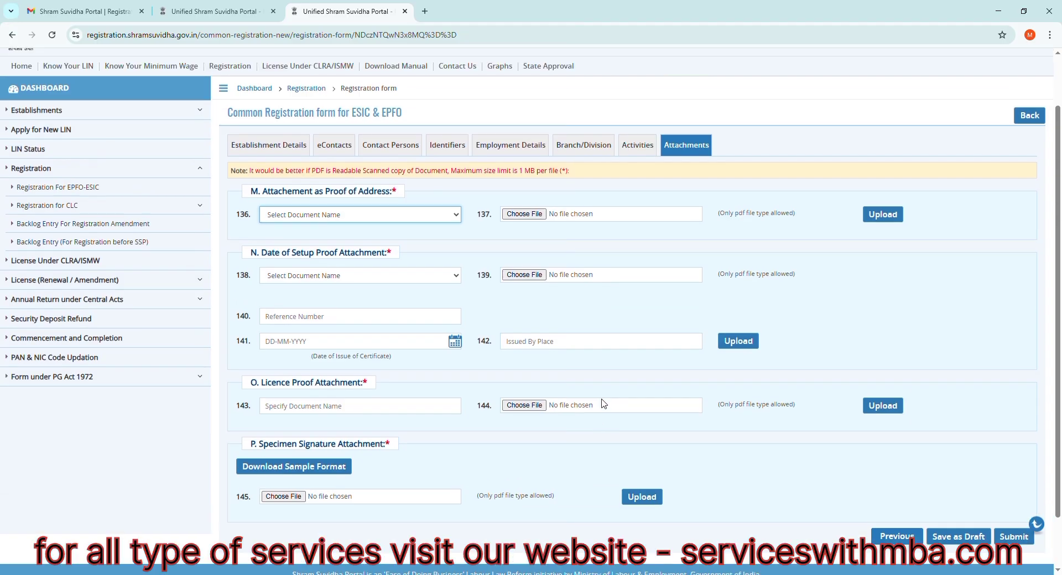
scroll(680, 445, "down", 3)
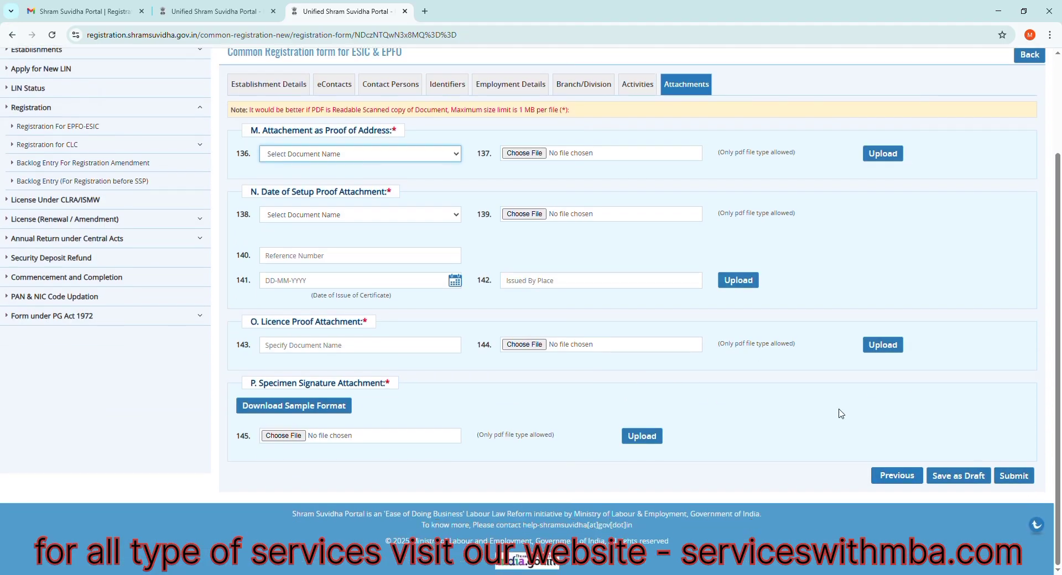
scroll(754, 429, "up", 3)
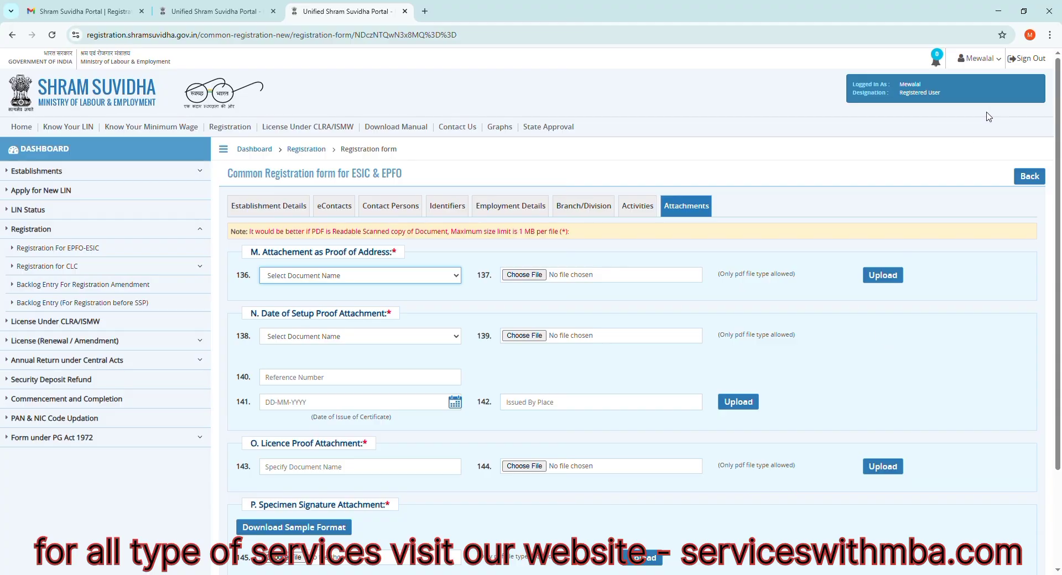
scroll(730, 349, "down", 1)
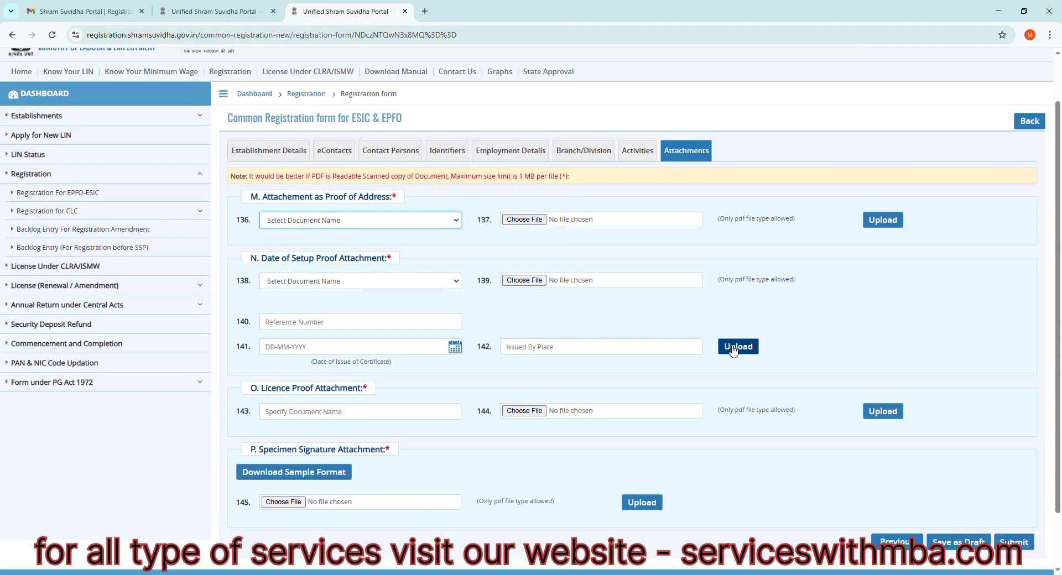
scroll(732, 350, "up", 1)
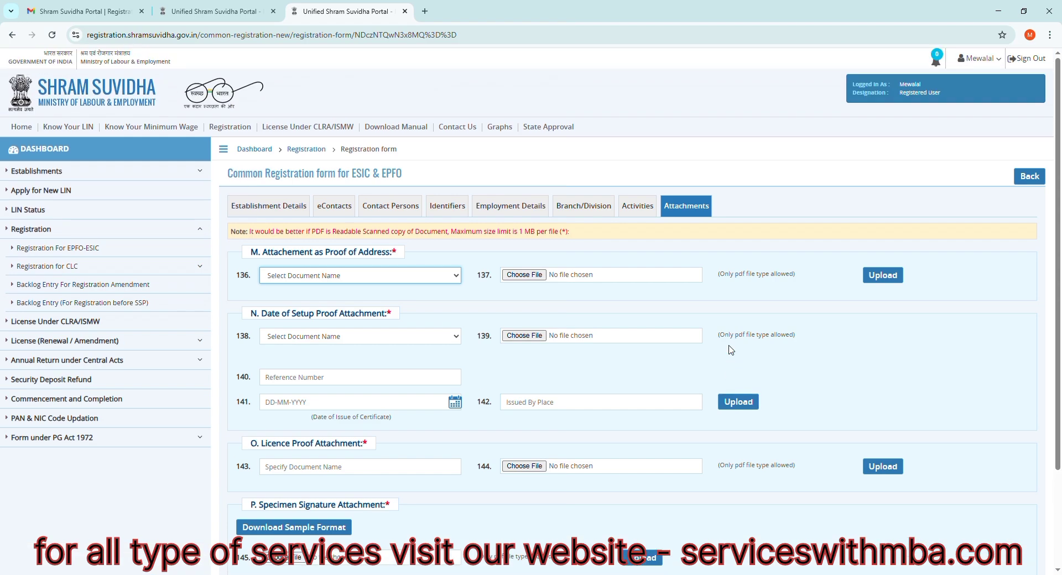